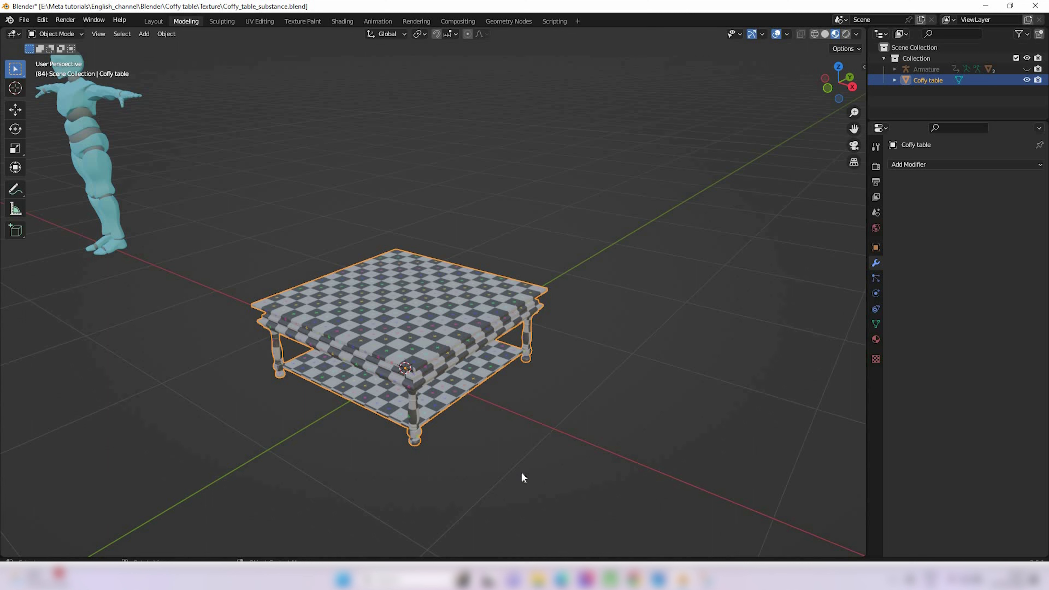
Select the coffee table and turn on the Face Orientation overlay in the viewport
{"action": "left_click", "coordinate": [533, 416]}
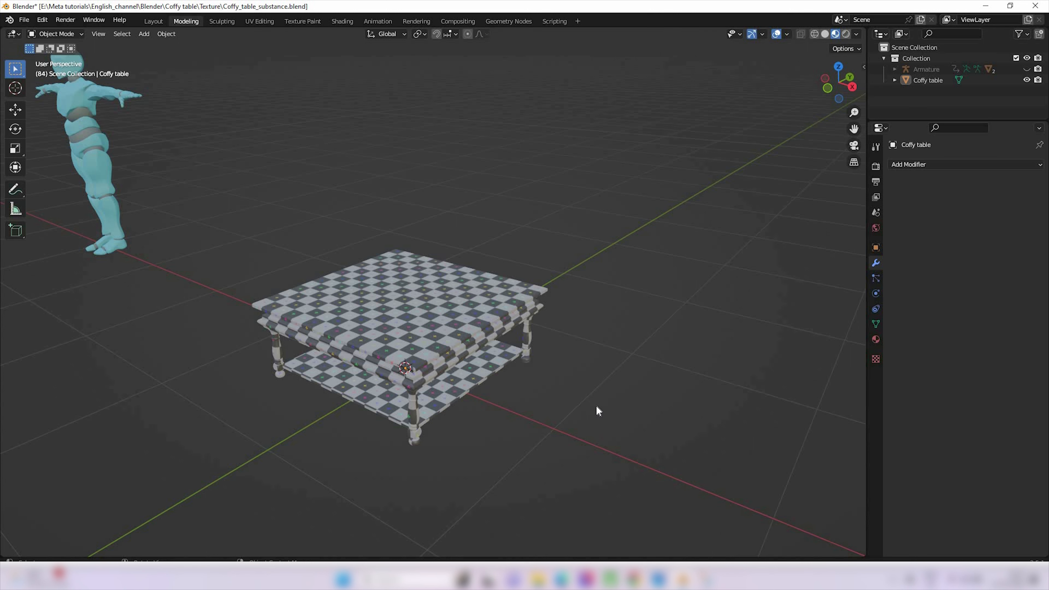
{"action": "left_click", "coordinate": [455, 343]}
{"action": "scroll", "coordinate": [498, 514], "scroll_direction": "up", "scroll_amount": 3}
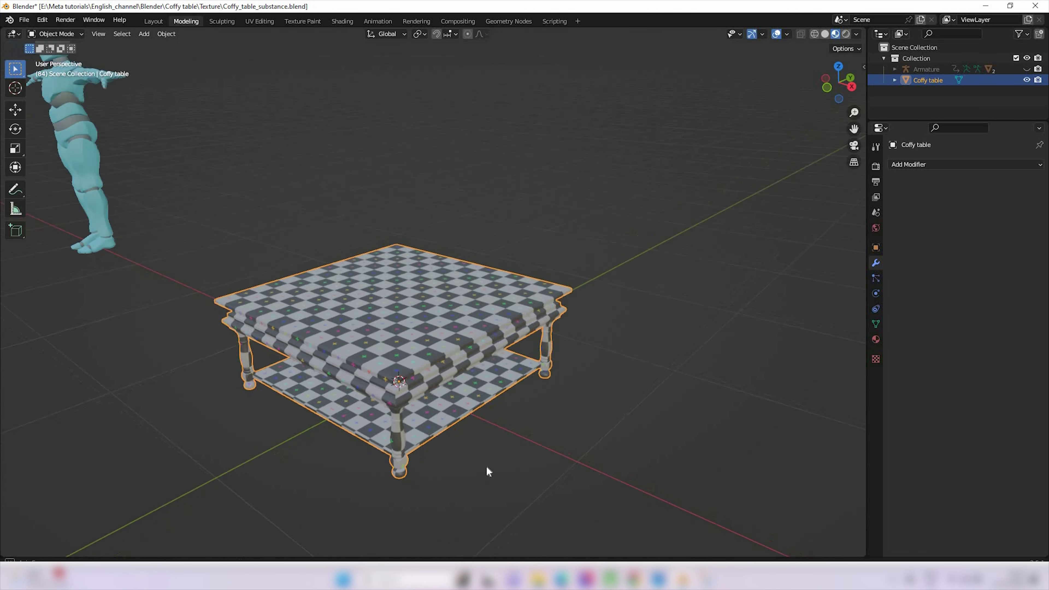
{"action": "middle_click_drag", "start_coordinate": [487, 471], "coordinate": [373, 419]}
{"action": "scroll", "coordinate": [373, 419], "scroll_direction": "down", "scroll_amount": 3}
{"action": "middle_click_drag", "start_coordinate": [501, 464], "coordinate": [489, 415]}
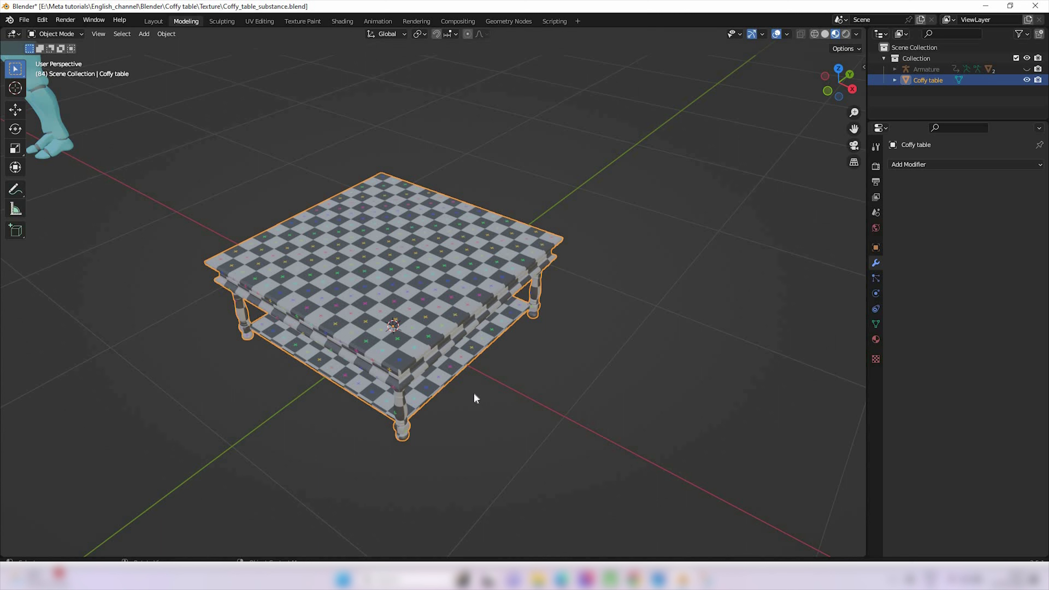
{"action": "left_click", "coordinate": [787, 34]}
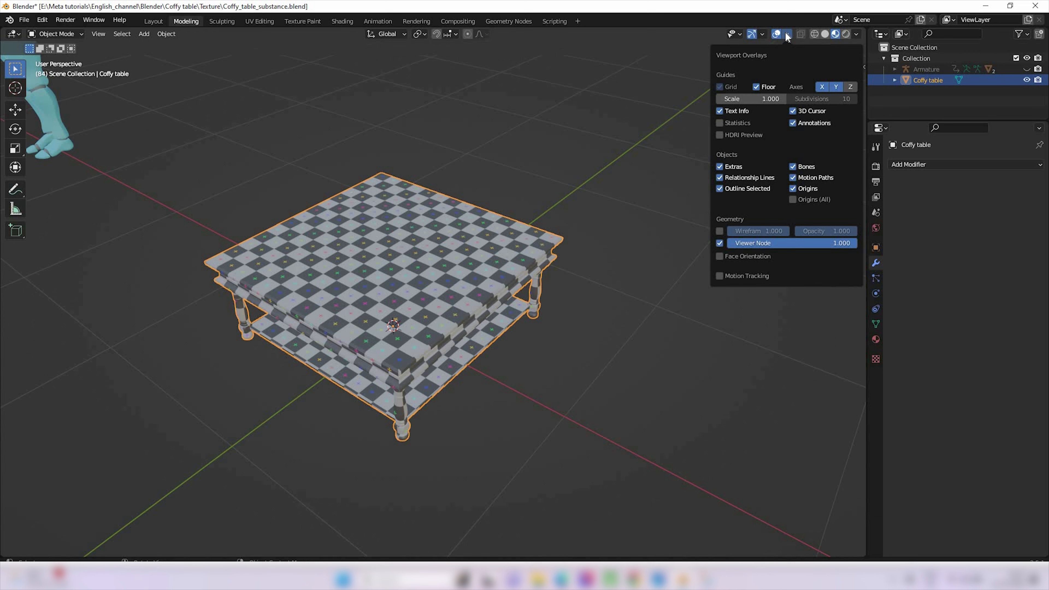
{"action": "left_click", "coordinate": [719, 257]}
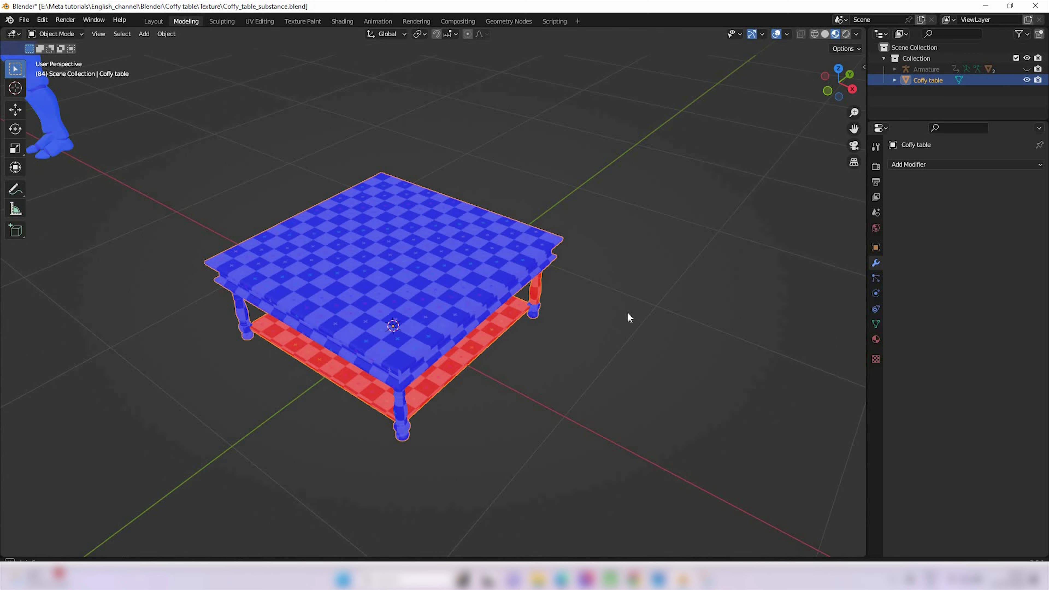
In Edit Mode, select the table's entire lower shelf as linked geometry and flip its normals
{"action": "middle_click_drag", "start_coordinate": [627, 313], "coordinate": [630, 365]}
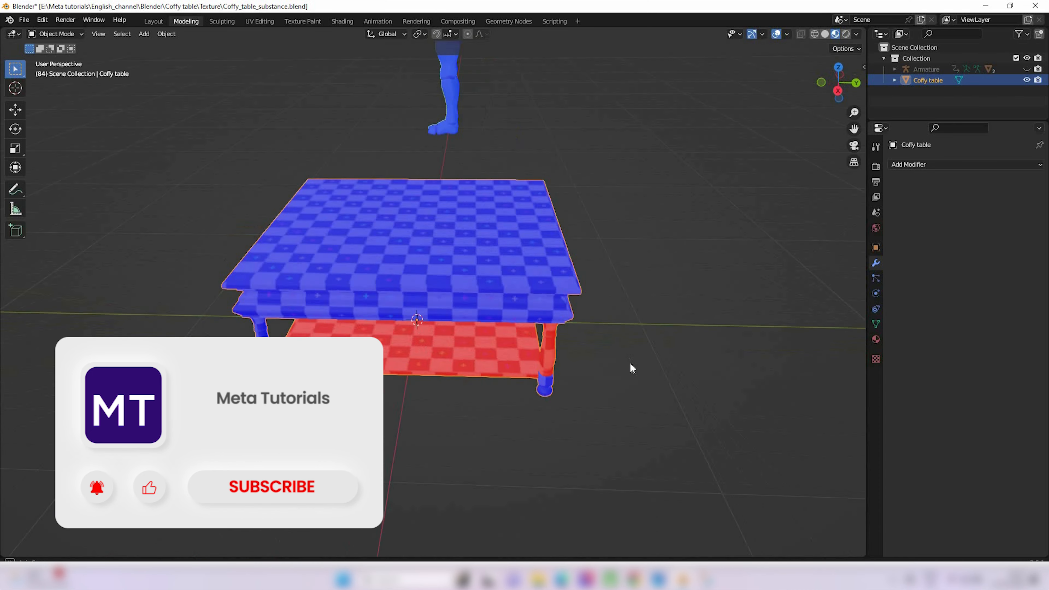
{"action": "scroll", "coordinate": [512, 352], "scroll_direction": "up", "scroll_amount": 3}
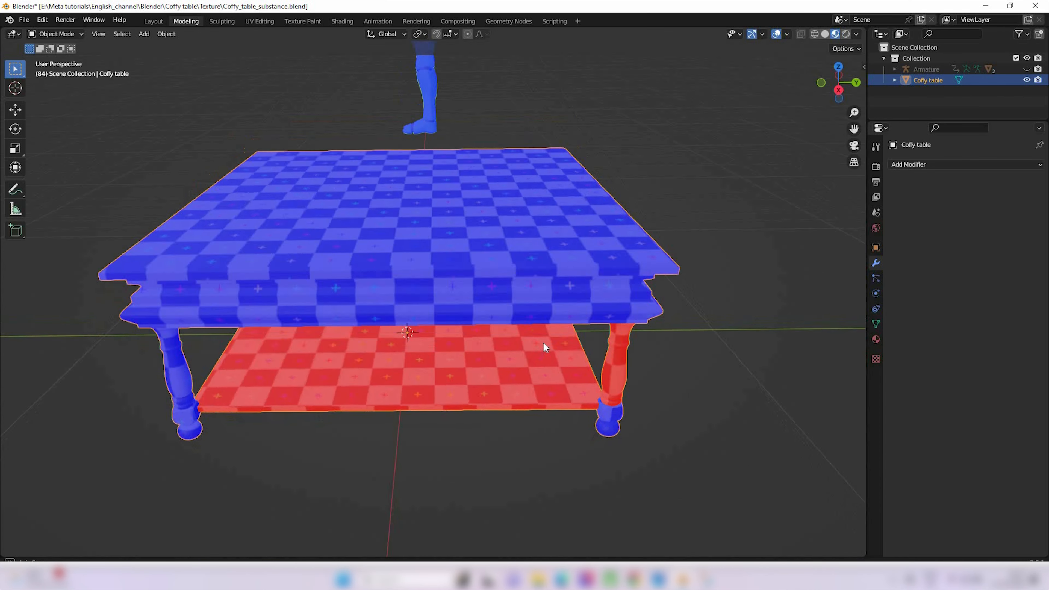
{"action": "middle_click_drag", "start_coordinate": [543, 341], "coordinate": [511, 372]}
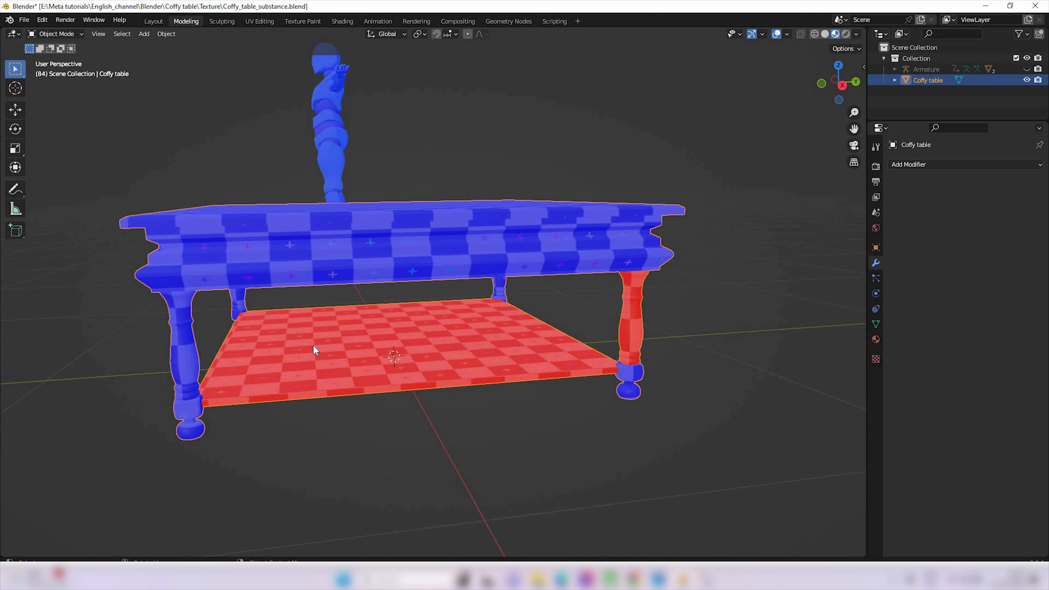
{"action": "key", "text": "Tab"}
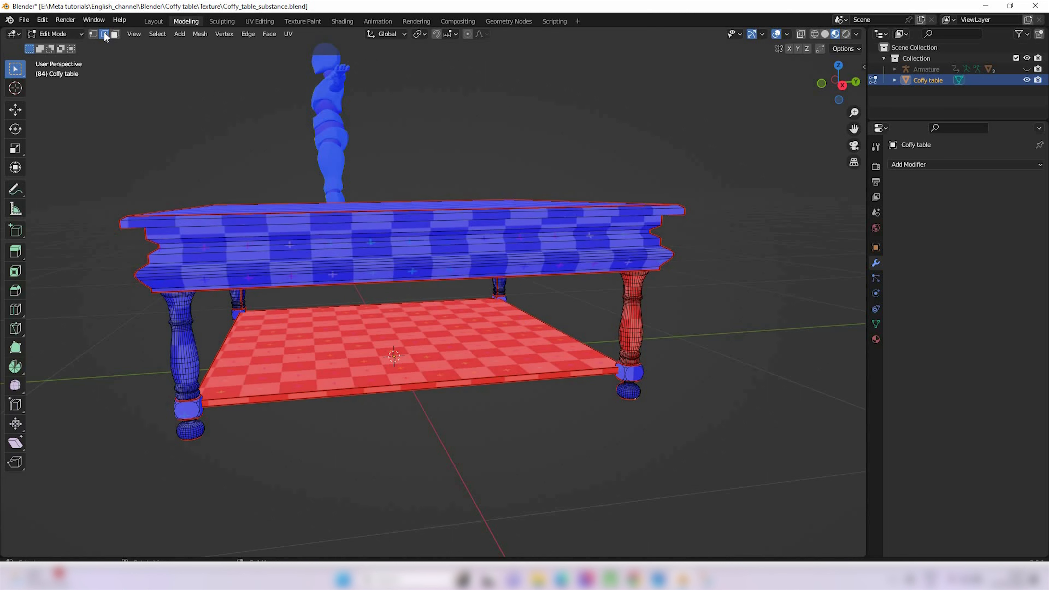
{"action": "left_click", "coordinate": [437, 380], "text": "alt"}
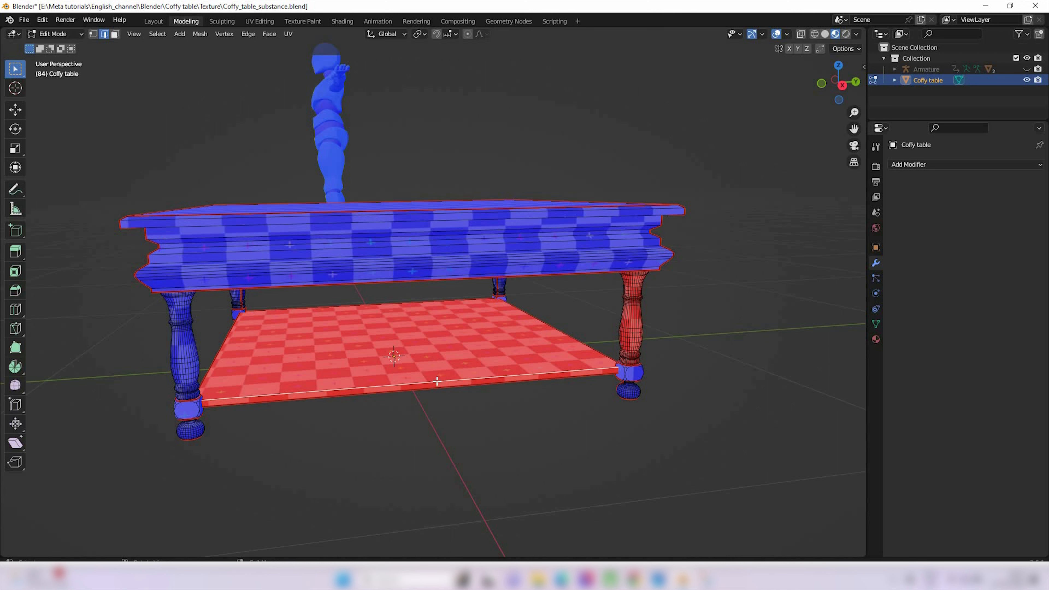
{"action": "key", "text": "l"}
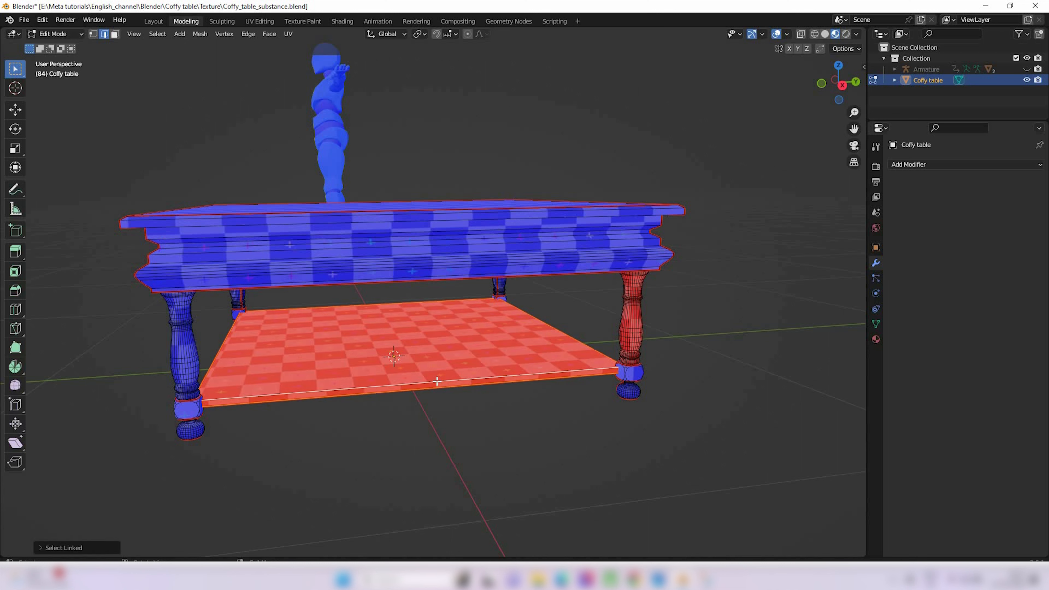
{"action": "left_click", "coordinate": [193, 35]}
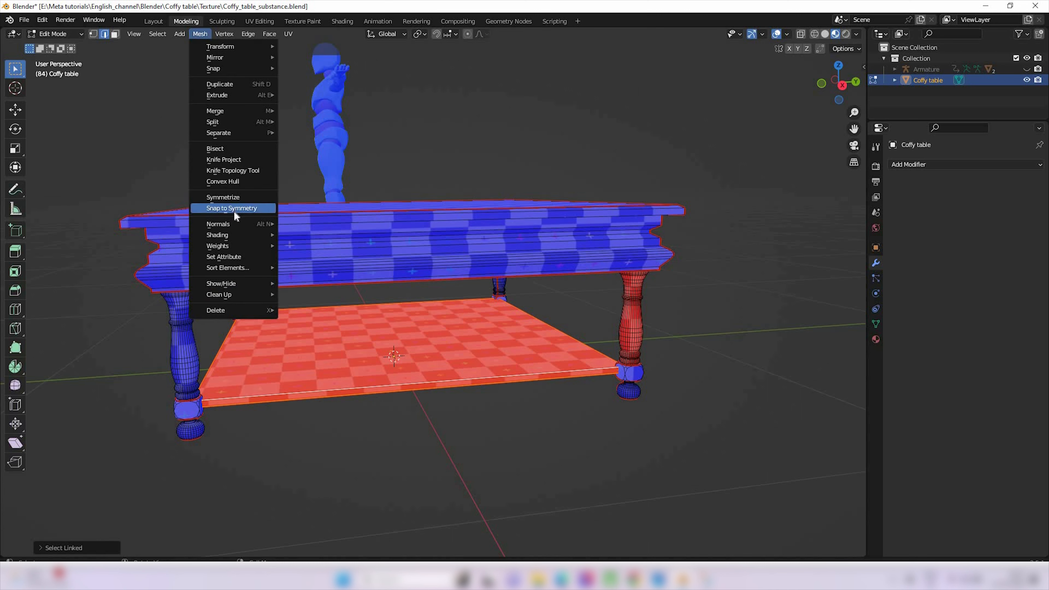
{"action": "mouse_move", "coordinate": [236, 224]}
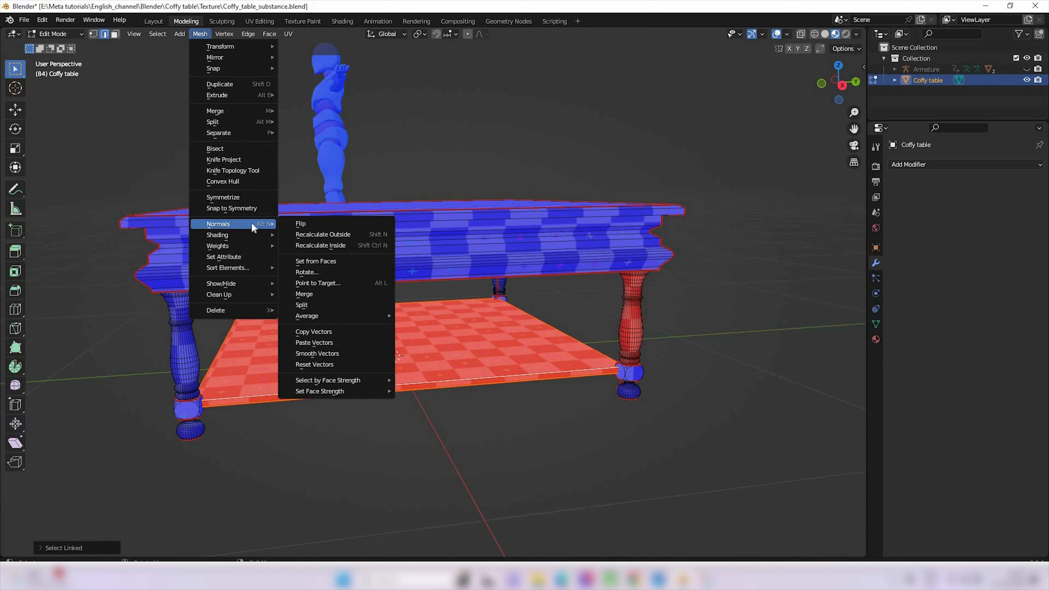
{"action": "left_click", "coordinate": [313, 226]}
{"action": "scroll", "coordinate": [574, 368], "scroll_direction": "down", "scroll_amount": 2}
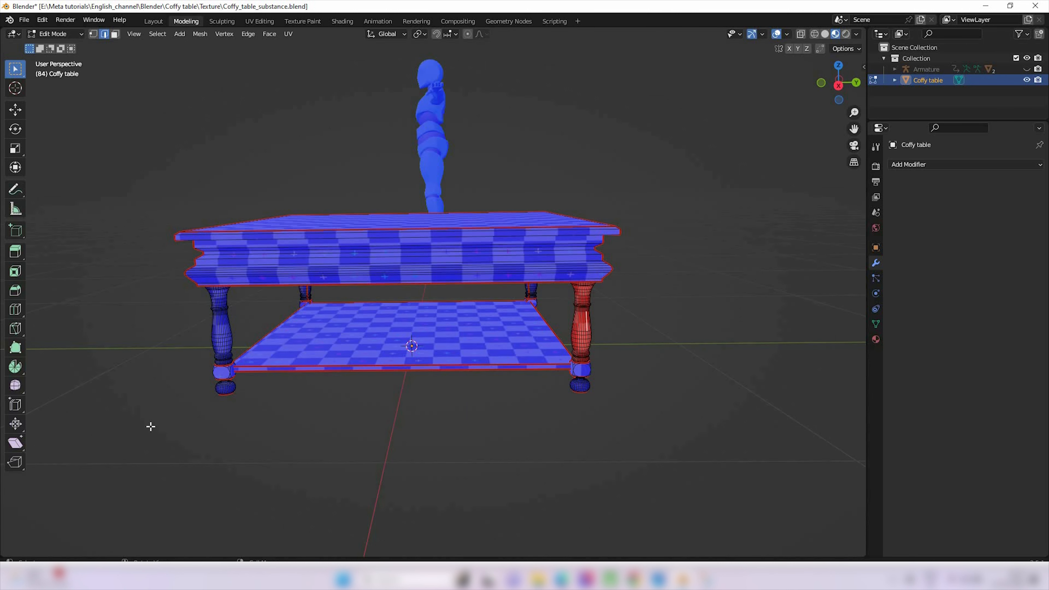
Using face selection, flip the normals of the linked geometry of the red table leg and return to Object Mode
{"action": "key", "text": "3"}
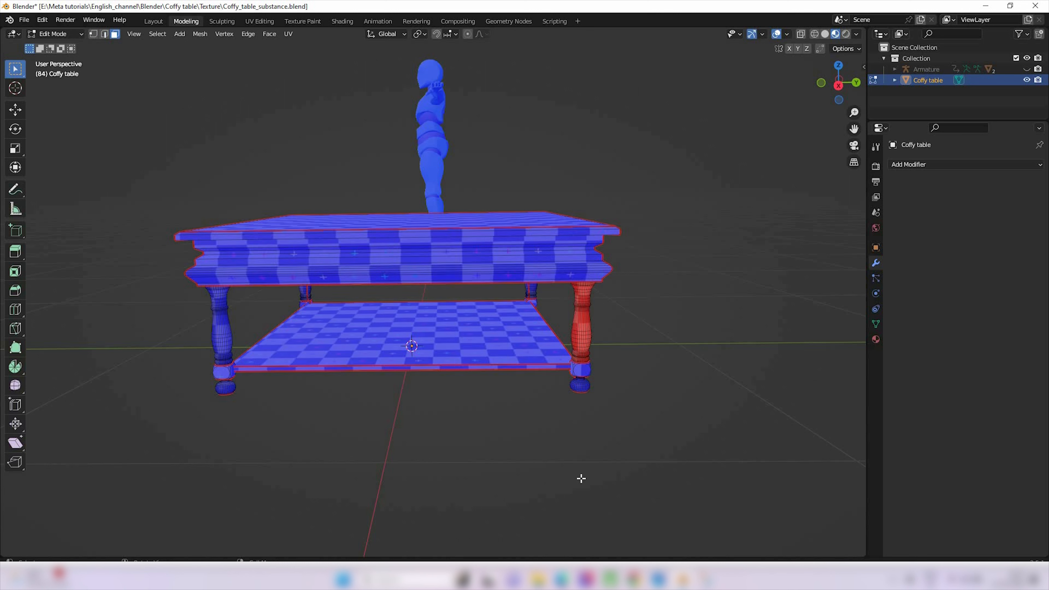
{"action": "left_click", "coordinate": [585, 321], "text": "shift"}
{"action": "left_click", "coordinate": [586, 338], "text": "shift"}
{"action": "key", "text": "l"}
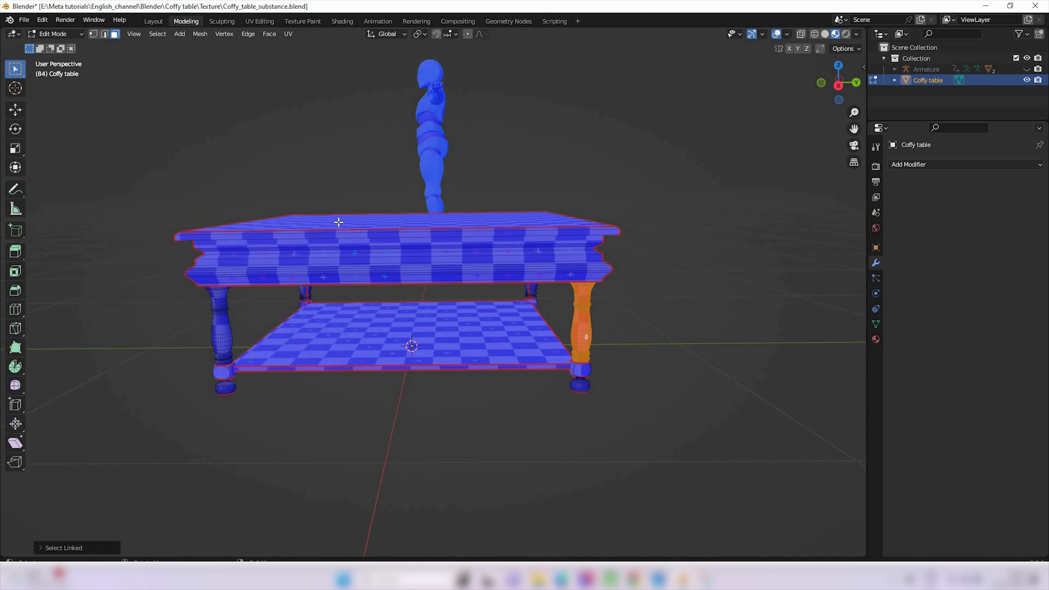
{"action": "left_click", "coordinate": [196, 35]}
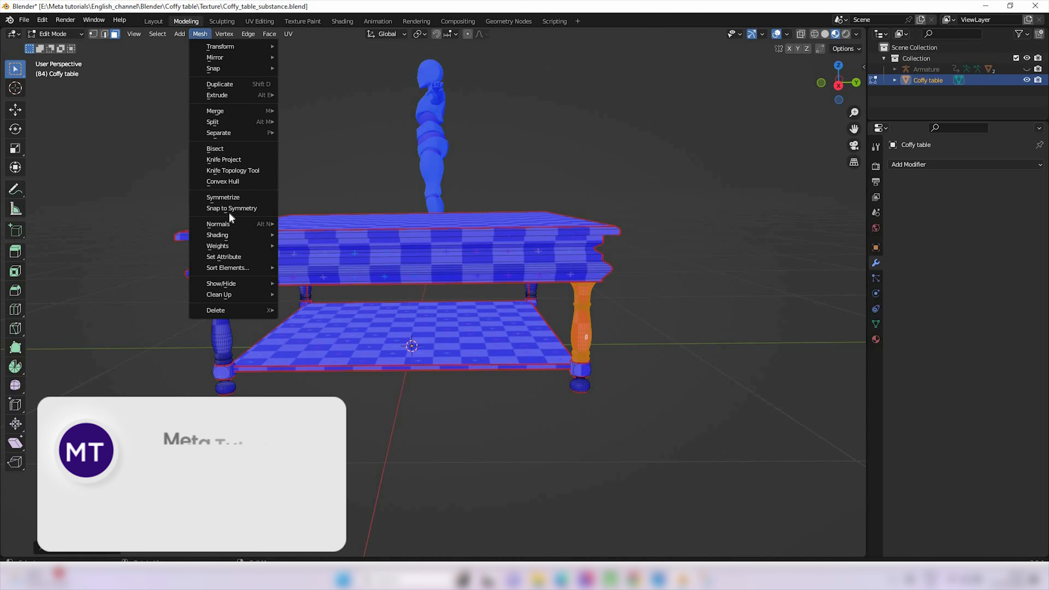
{"action": "mouse_move", "coordinate": [241, 224]}
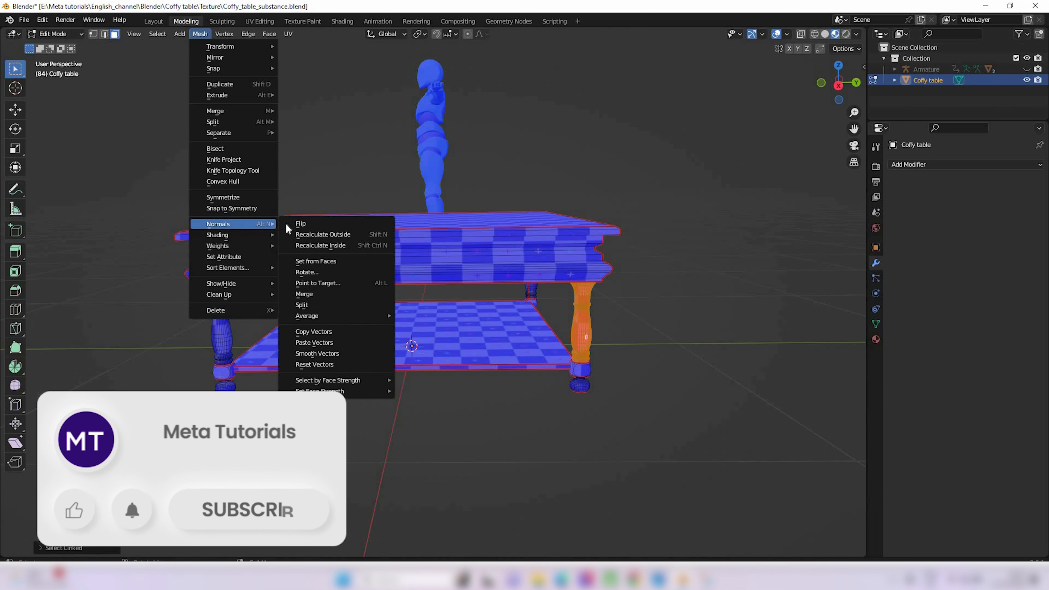
{"action": "left_click", "coordinate": [307, 223]}
{"action": "left_click", "coordinate": [523, 517]}
{"action": "scroll", "coordinate": [241, 292], "scroll_direction": "down", "scroll_amount": 2}
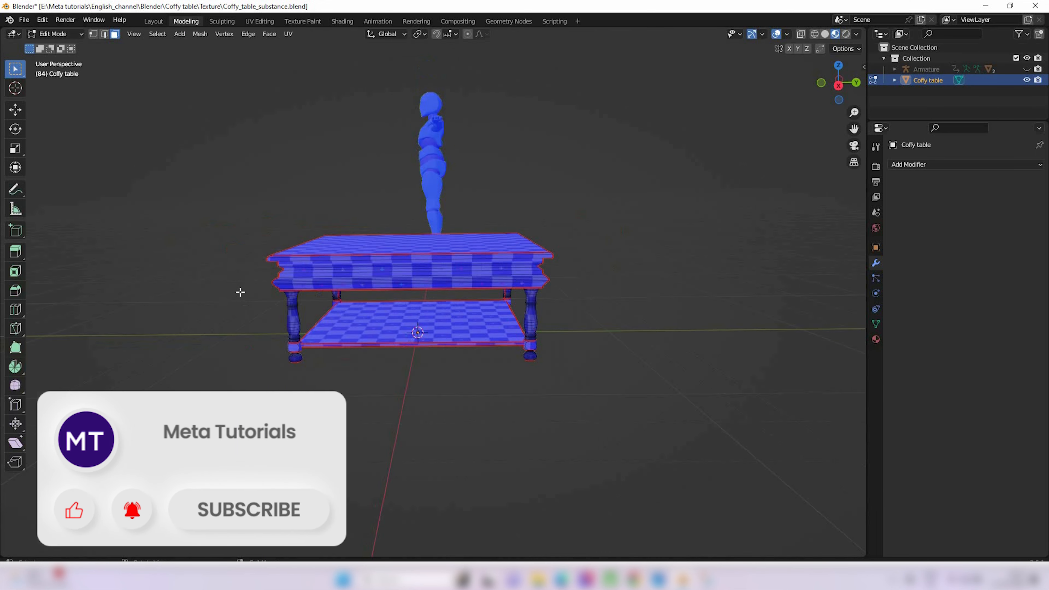
{"action": "middle_click_drag", "start_coordinate": [245, 302], "coordinate": [316, 290]}
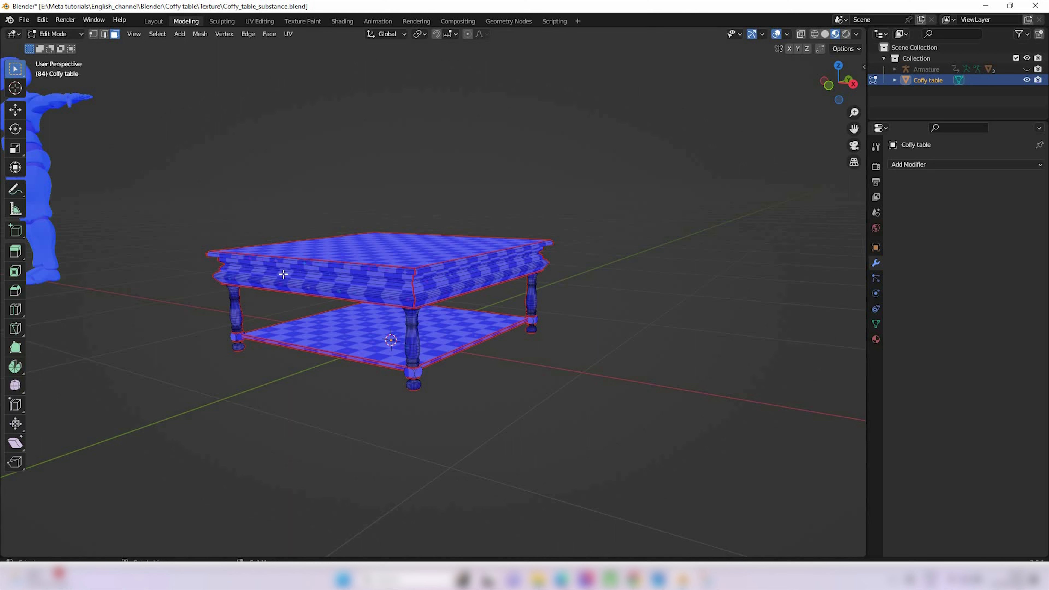
{"action": "key", "text": "Tab"}
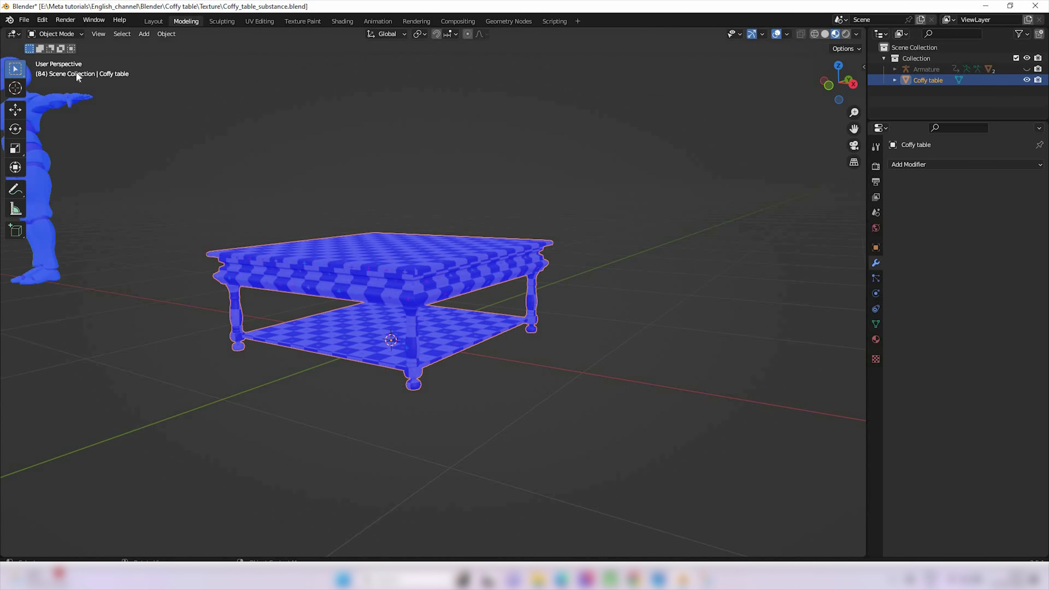
Start an FBX export of the table, restricted to the Mesh object type and Selected Objects
{"action": "scroll", "coordinate": [454, 305], "scroll_direction": "down", "scroll_amount": 2}
{"action": "mouse_move", "coordinate": [454, 305]}
{"action": "middle_mouse_down"}
{"action": "mouse_move", "coordinate": [463, 302]}
{"action": "mouse_move", "coordinate": [449, 295]}
{"action": "middle_mouse_up"}
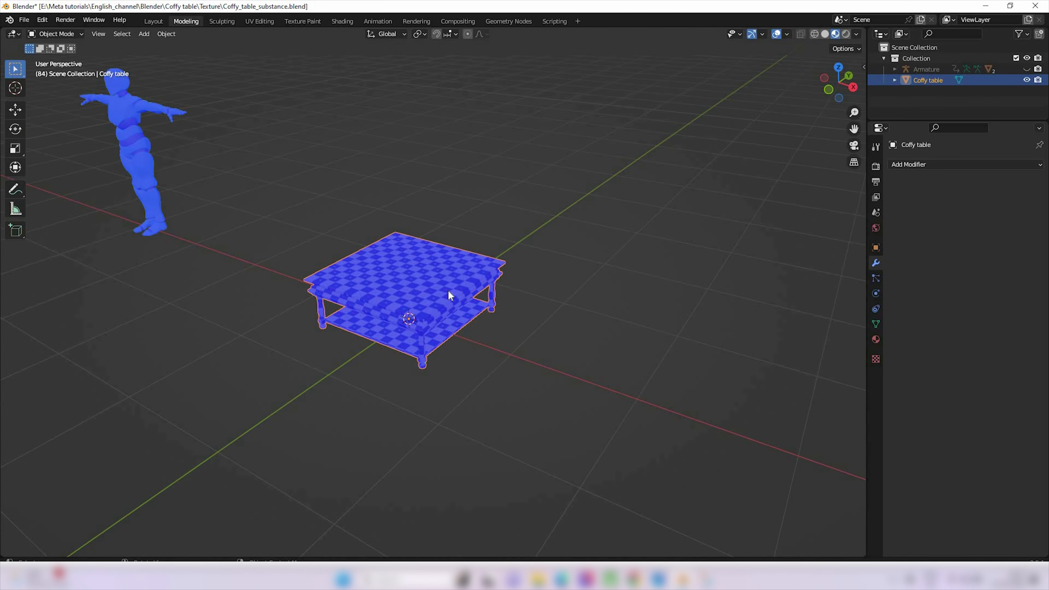
{"action": "left_click", "coordinate": [24, 21]}
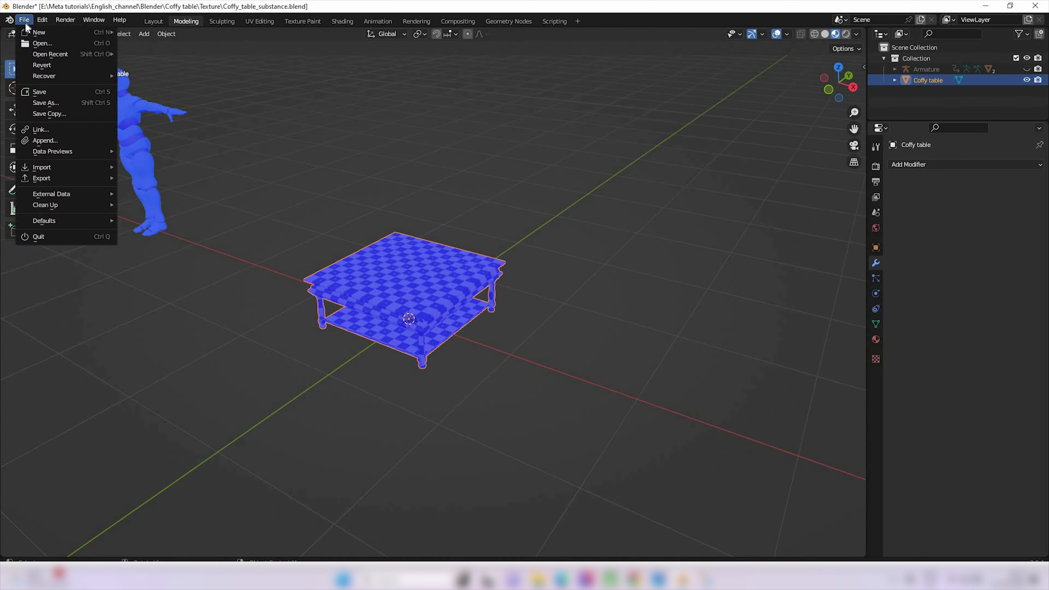
{"action": "mouse_move", "coordinate": [76, 182]}
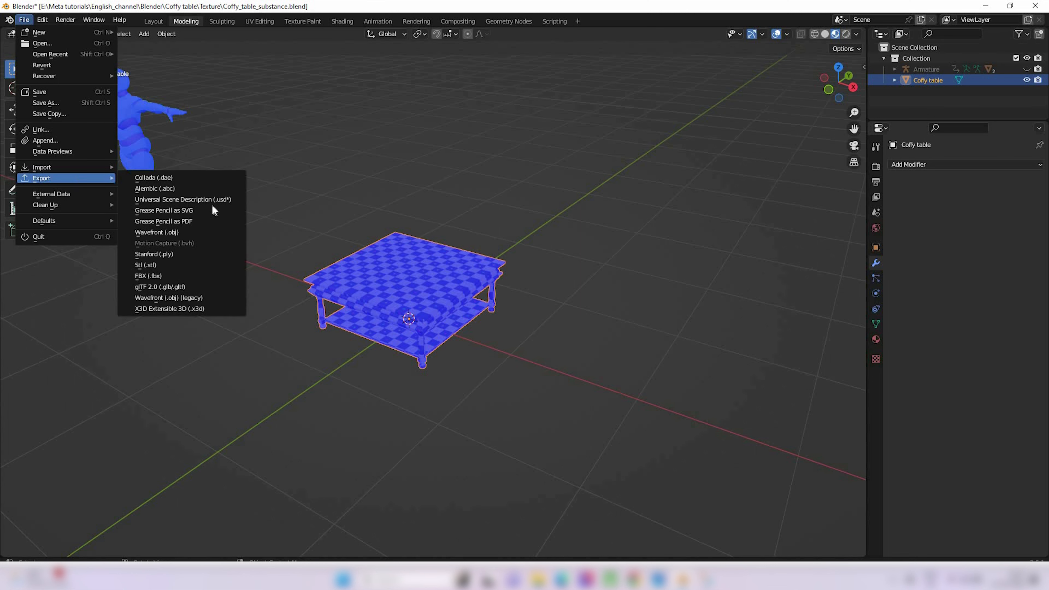
{"action": "left_click", "coordinate": [188, 278]}
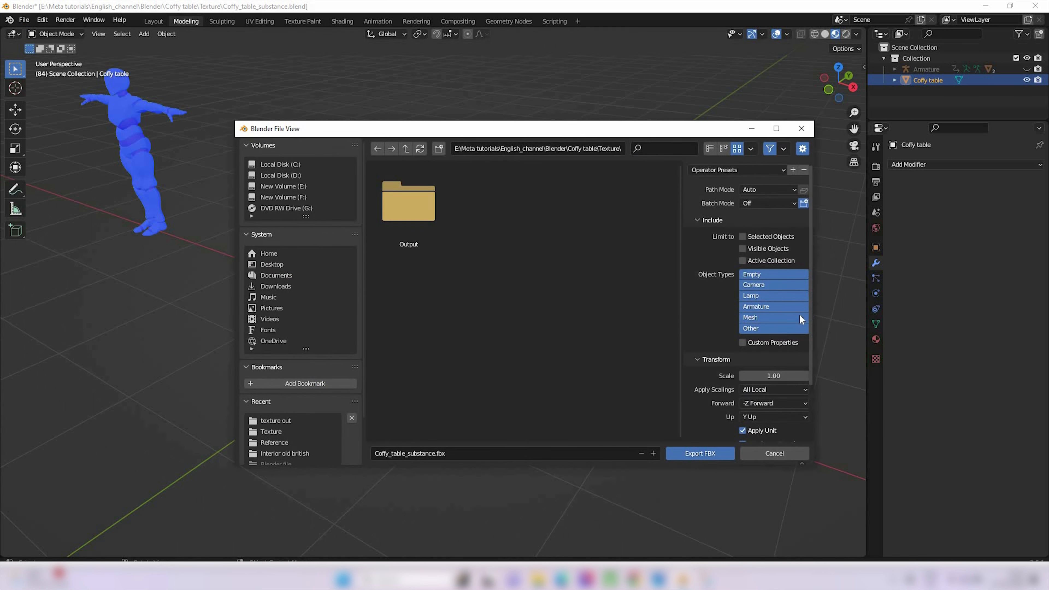
{"action": "left_click", "coordinate": [756, 320]}
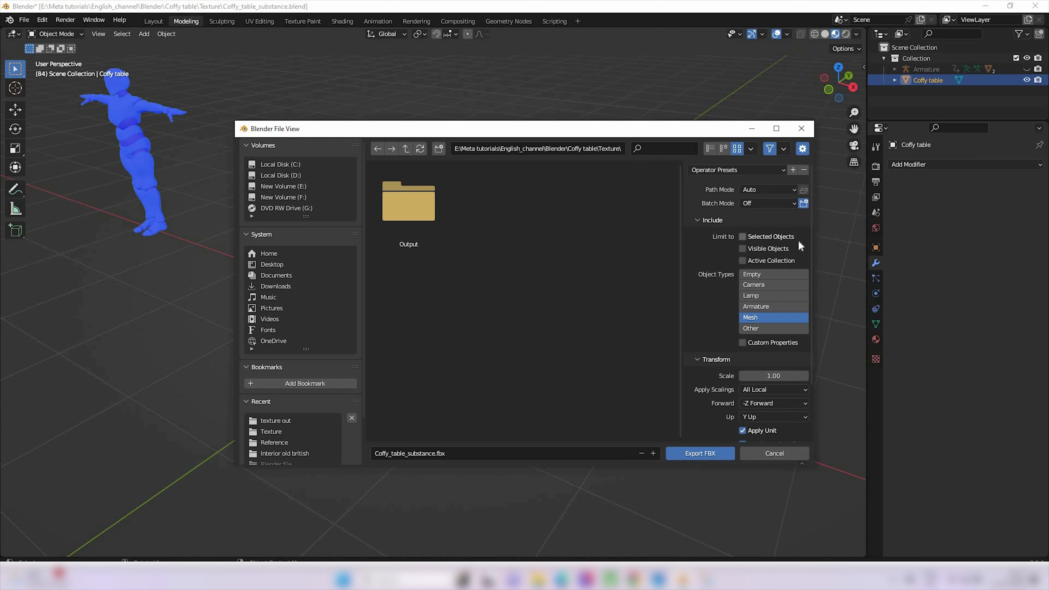
{"action": "left_click", "coordinate": [742, 237]}
Check the selected table behind the export dialog and export it as Coffy_table_substance.fbx into the Texture folder
{"action": "left_click_drag", "start_coordinate": [572, 133], "coordinate": [588, 141]}
{"action": "left_click_drag", "start_coordinate": [945, 193], "coordinate": [950, 193]}
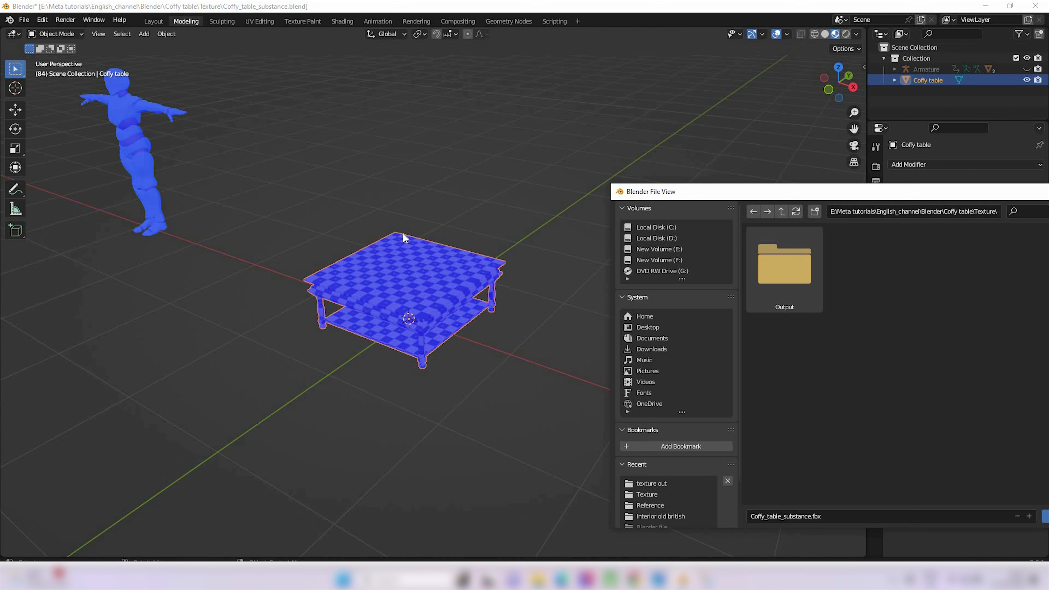
{"action": "left_click_drag", "start_coordinate": [792, 194], "coordinate": [397, 142]}
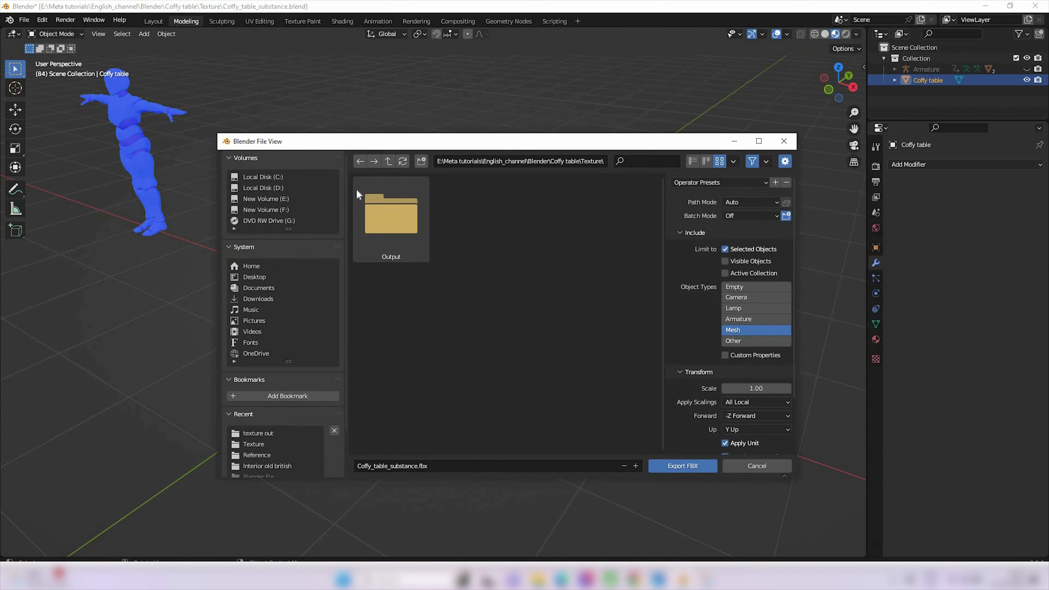
{"action": "left_click_drag", "start_coordinate": [674, 140], "coordinate": [1026, 130]}
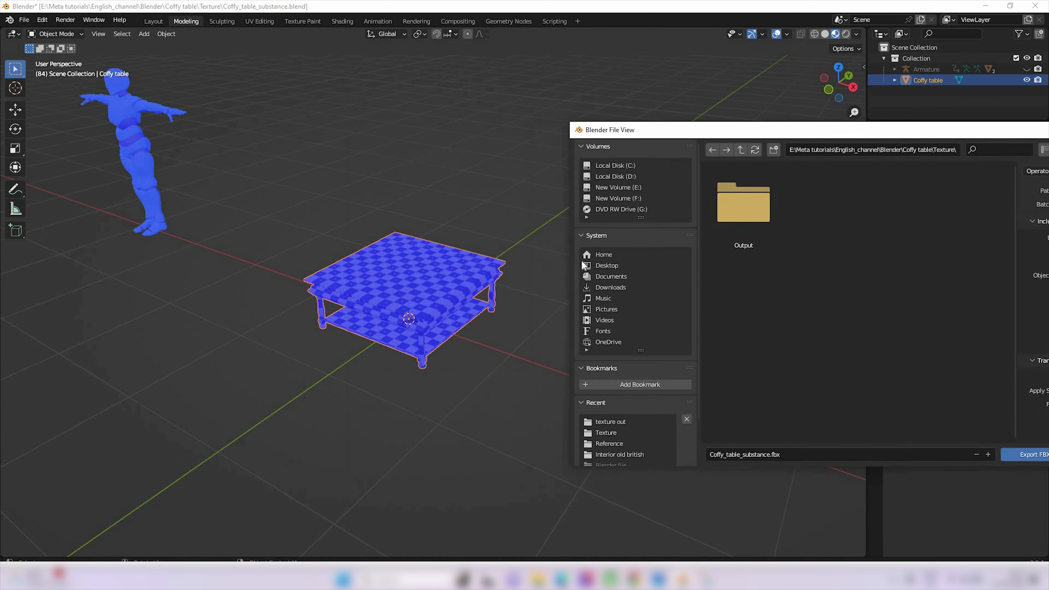
{"action": "left_click_drag", "start_coordinate": [875, 135], "coordinate": [627, 158]}
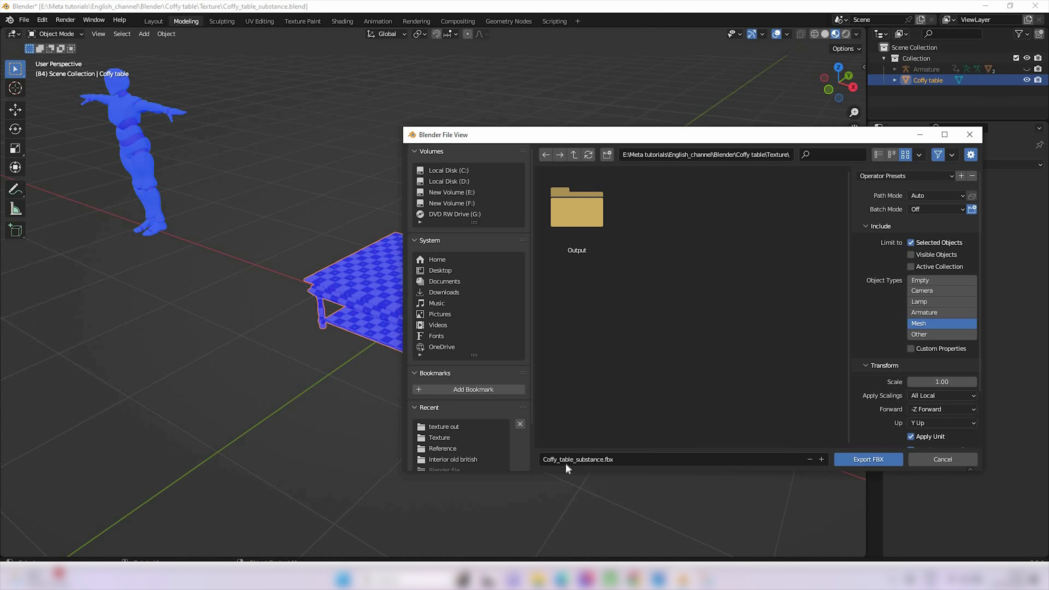
{"action": "left_click", "coordinate": [869, 459]}
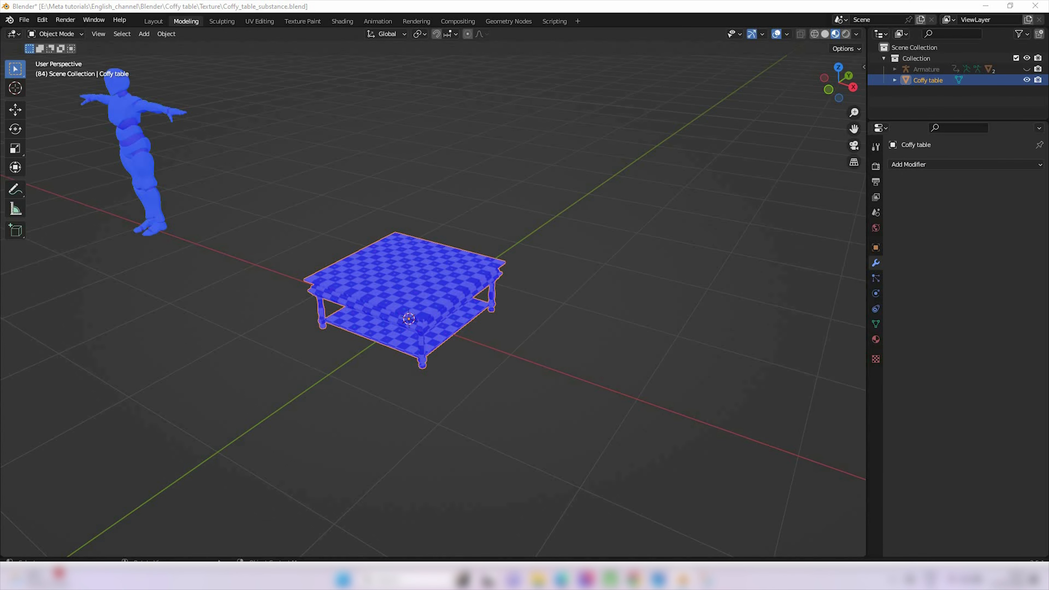
Switch to File Explorer and locate the exported Coffy_table_substance 3D object in the Texture folder
{"action": "left_click", "coordinate": [267, 525]}
{"action": "left_click", "coordinate": [136, 145]}
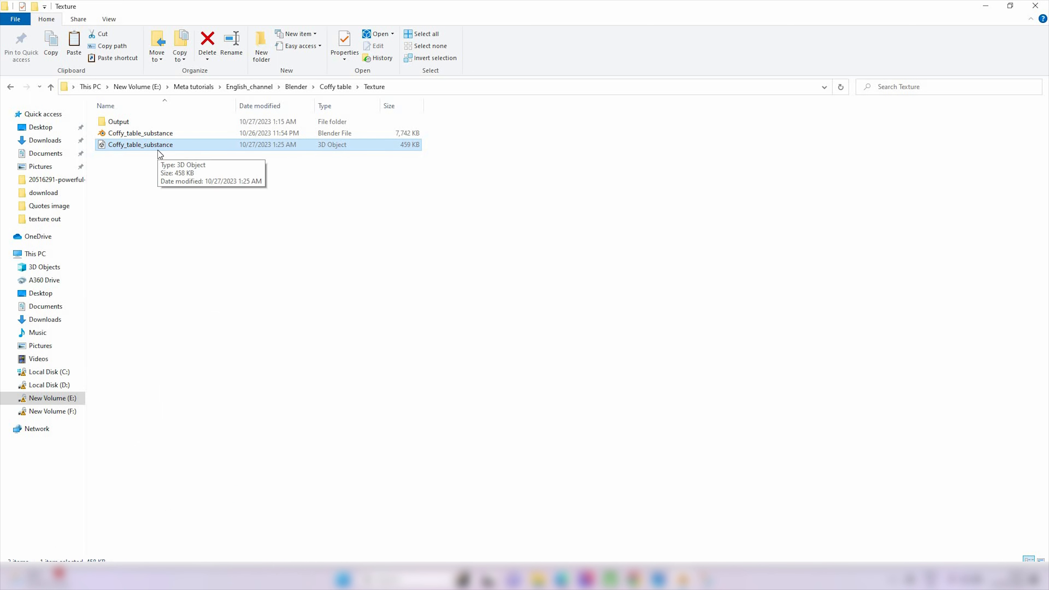
{"action": "left_click", "coordinate": [179, 234]}
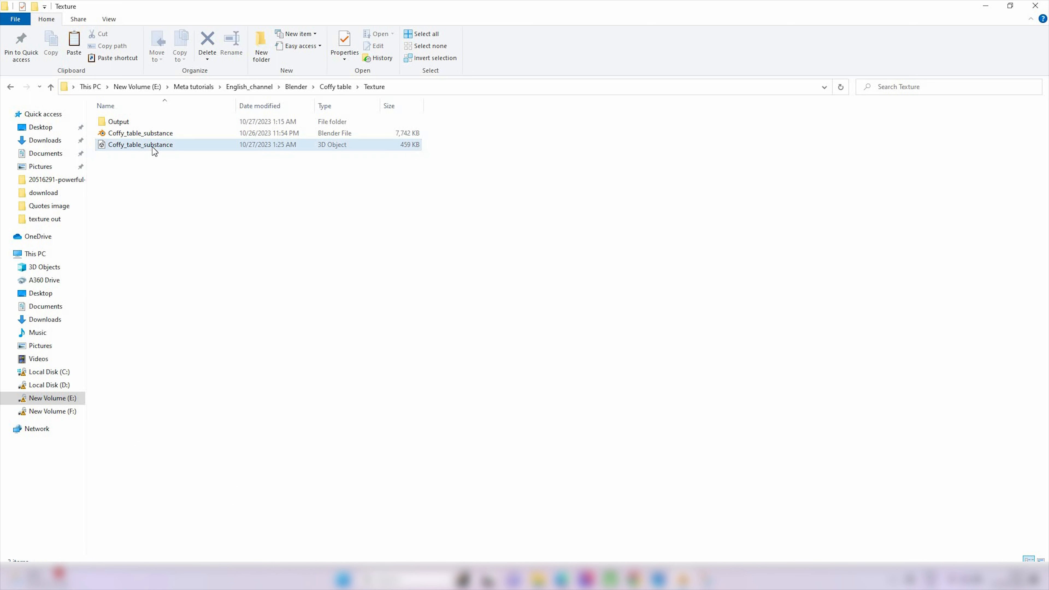
{"action": "left_click", "coordinate": [152, 146]}
Switch to Substance Painter, start a new project and open the selection of its mesh file
{"action": "key", "text": "super"}
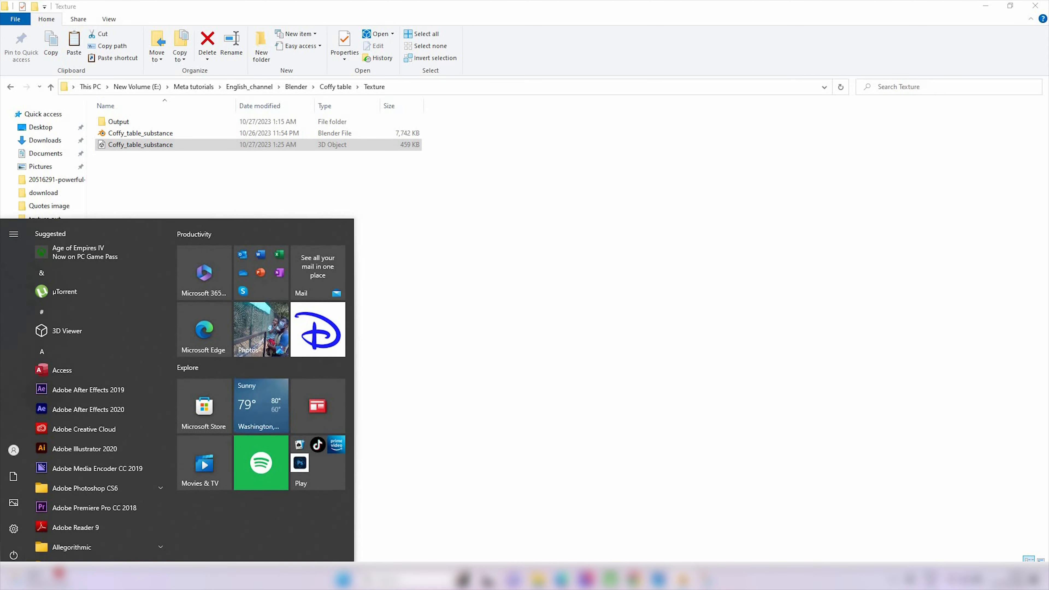
{"action": "type", "text": "sub"}
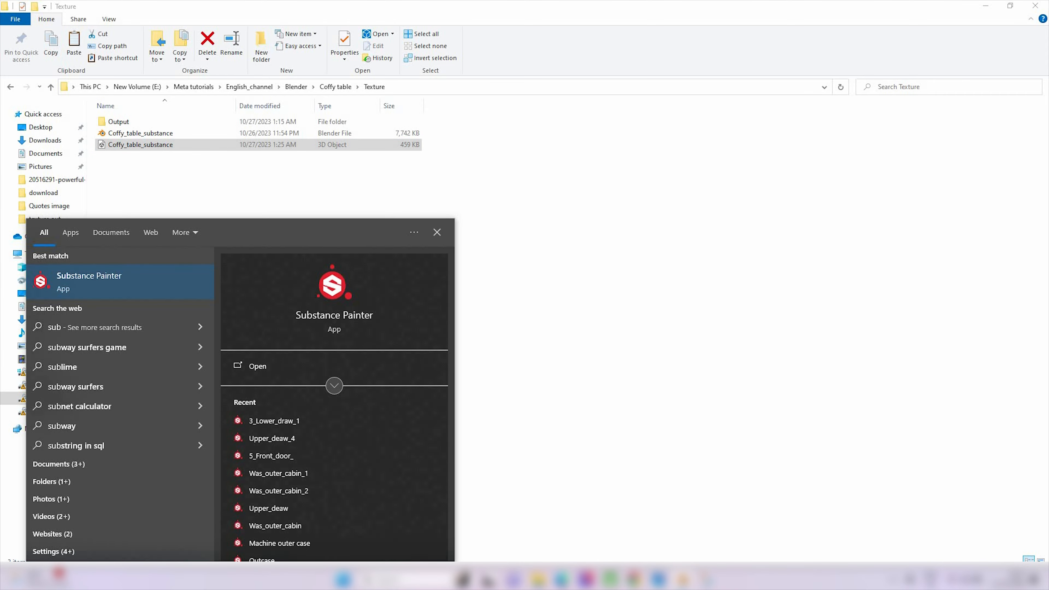
{"action": "left_click", "coordinate": [109, 271]}
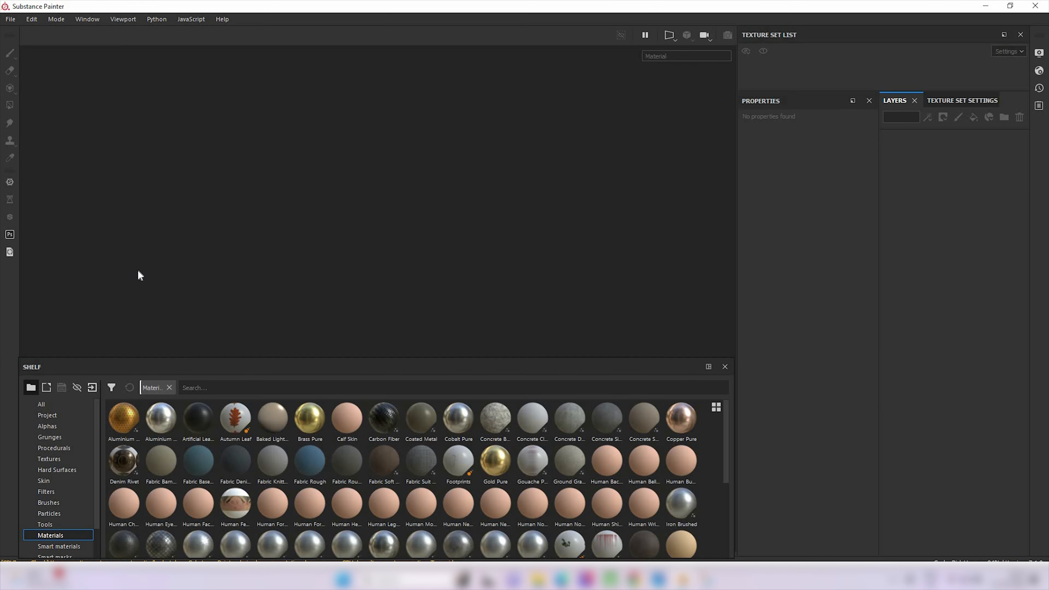
{"action": "left_click", "coordinate": [10, 19]}
{"action": "left_click", "coordinate": [21, 32]}
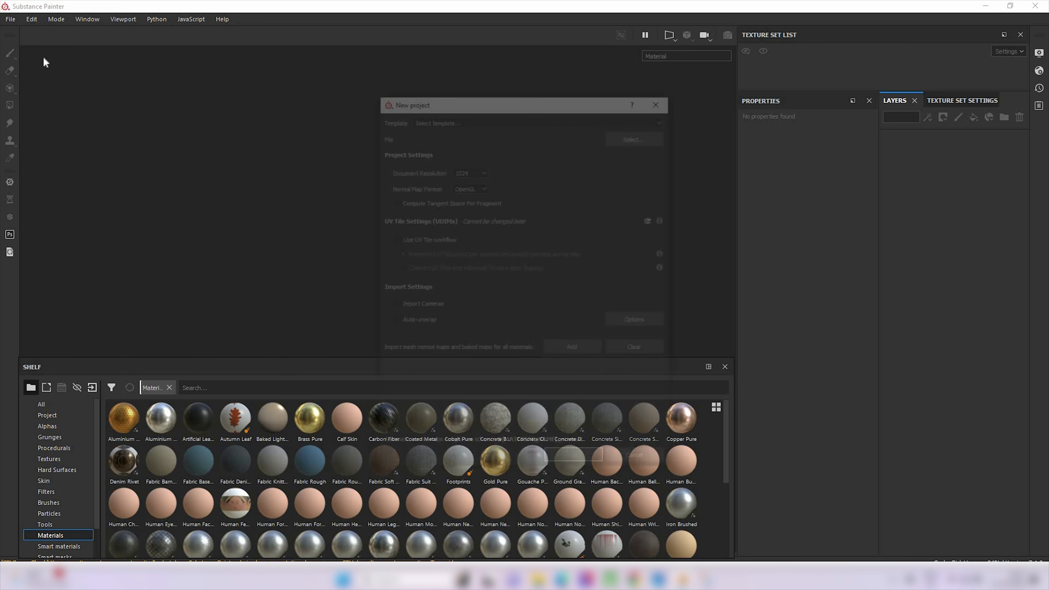
{"action": "left_click", "coordinate": [660, 138]}
{"action": "left_click", "coordinate": [503, 200]}
{"action": "left_click", "coordinate": [722, 136]}
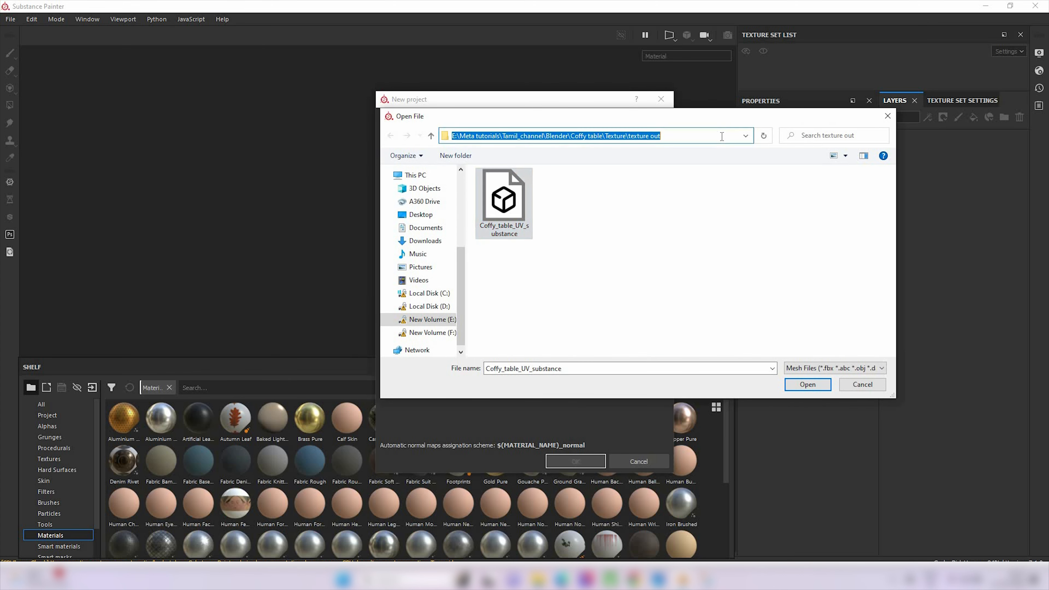
{"action": "type", "text": "\"D:\\download\\offy_table_tamil_UV_substance.blend\""}
{"action": "key", "text": "Return"}
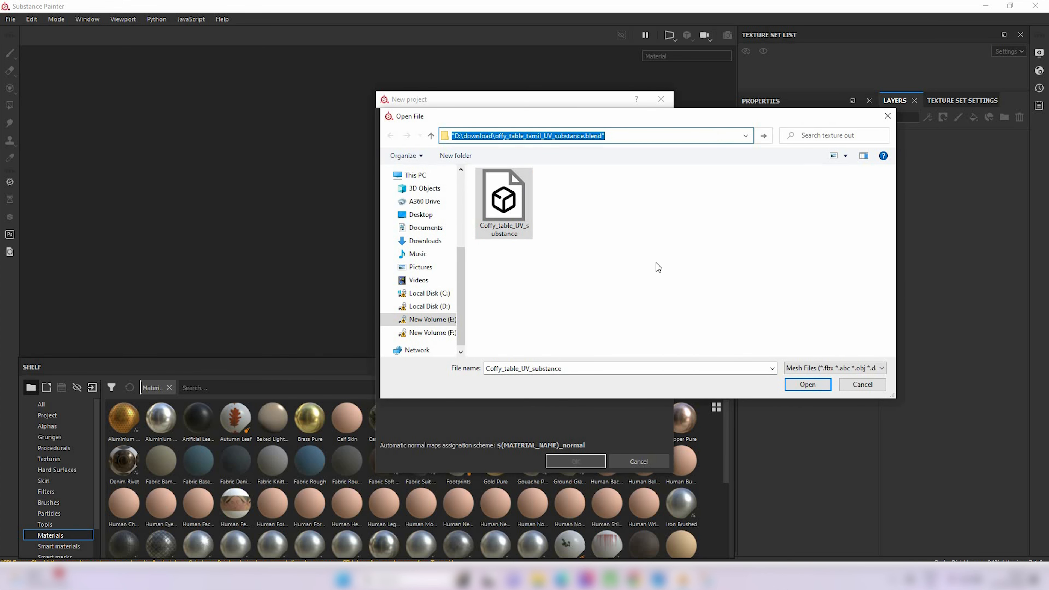
{"action": "left_click", "coordinate": [670, 229]}
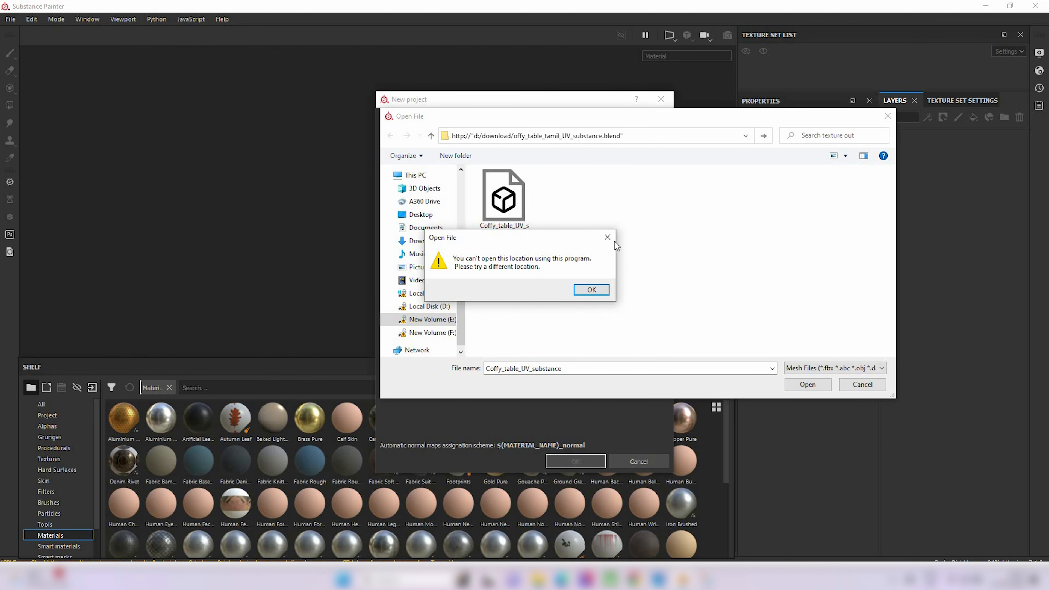
{"action": "left_click", "coordinate": [608, 238]}
Choose Coffy_table_UV_substance as the mesh and create the project with 1024 document resolution and OpenGL normal map format
{"action": "left_click", "coordinate": [487, 202]}
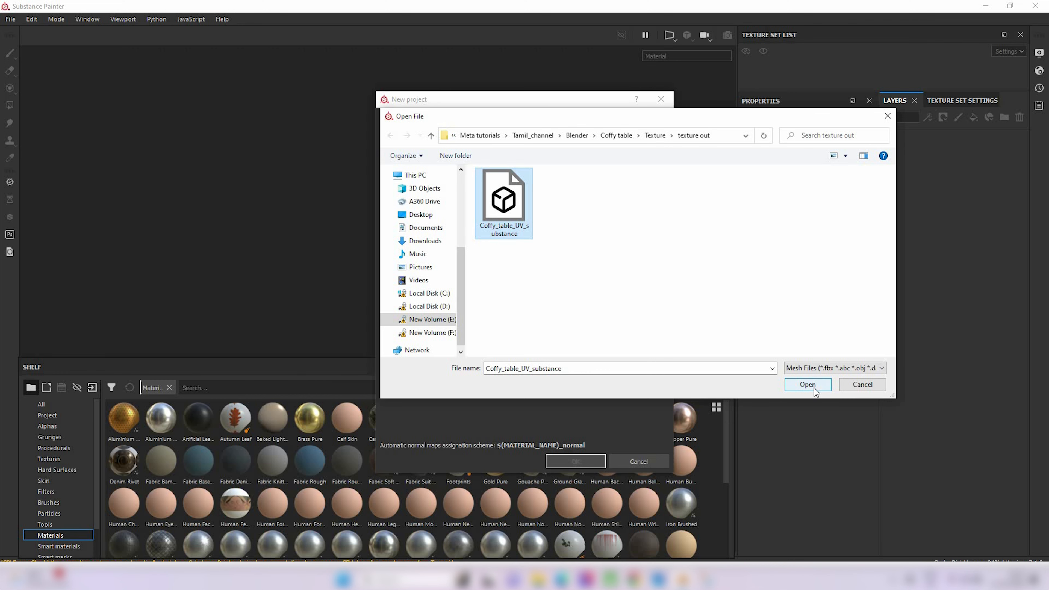
{"action": "left_click", "coordinate": [807, 384]}
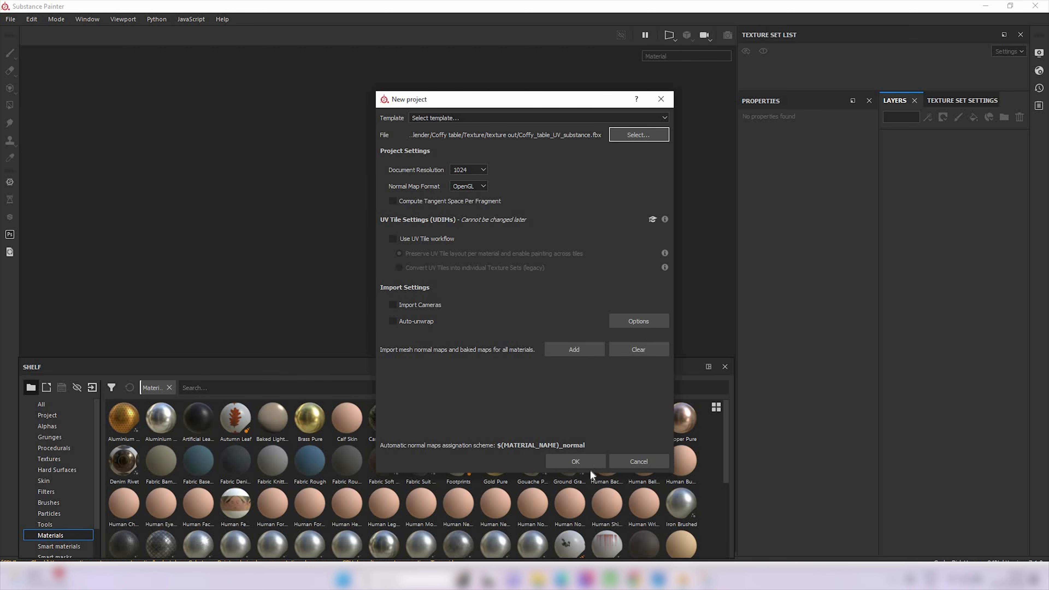
{"action": "left_click", "coordinate": [573, 462]}
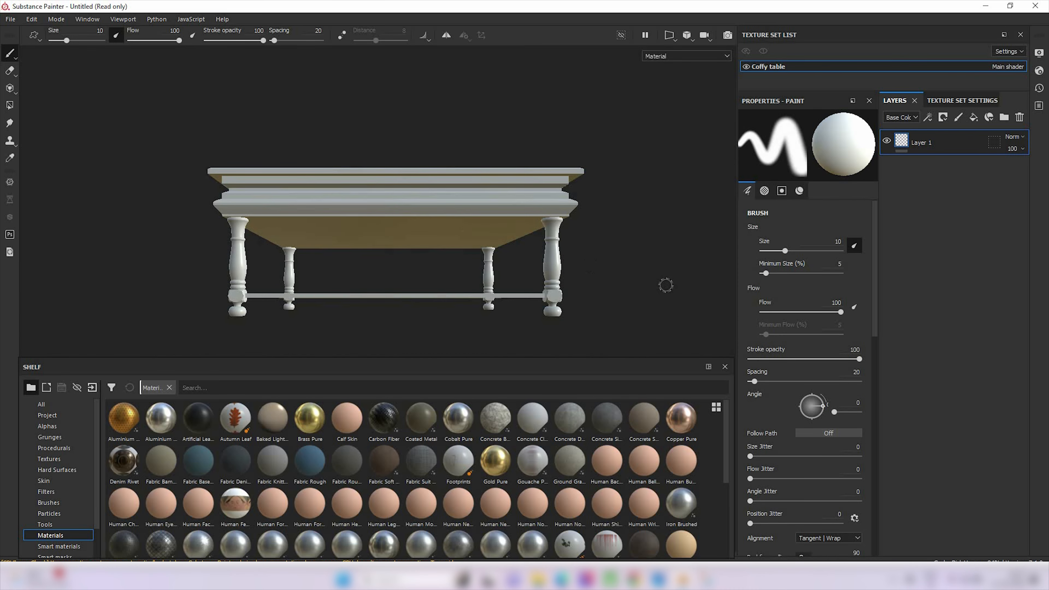
Examine the imported table from several angles, including its top surface, sides, legs and lower shelf
{"action": "mouse_move", "coordinate": [633, 190]}
{"action": "left_mouse_down", "text": "alt"}
{"action": "mouse_move", "coordinate": [541, 287]}
{"action": "mouse_move", "coordinate": [459, 184]}
{"action": "mouse_move", "coordinate": [625, 300]}
{"action": "left_mouse_up", "text": "alt"}
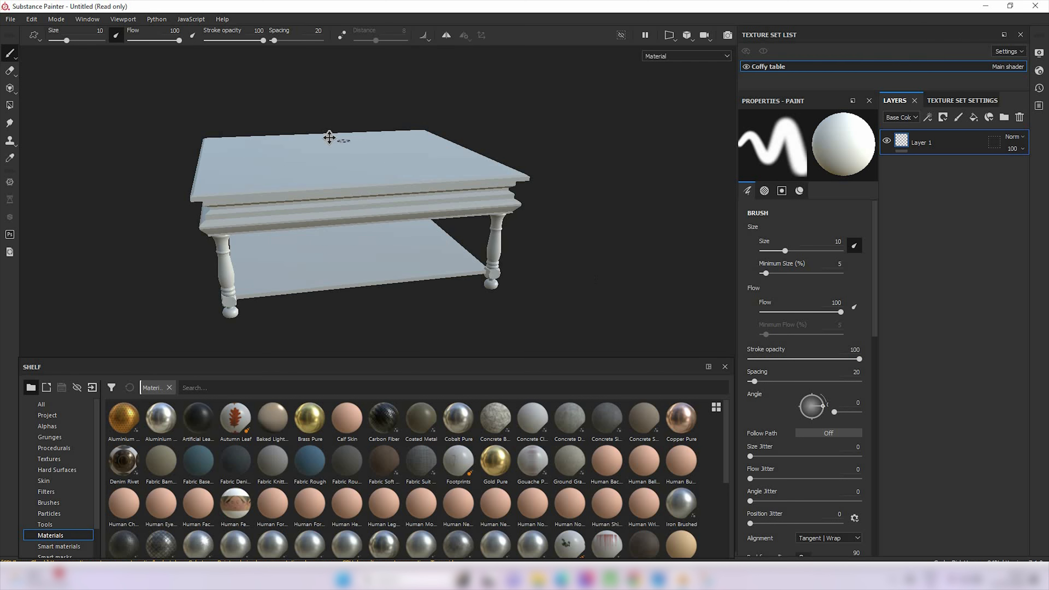
{"action": "left_click_drag", "start_coordinate": [327, 137], "coordinate": [330, 271], "text": "alt"}
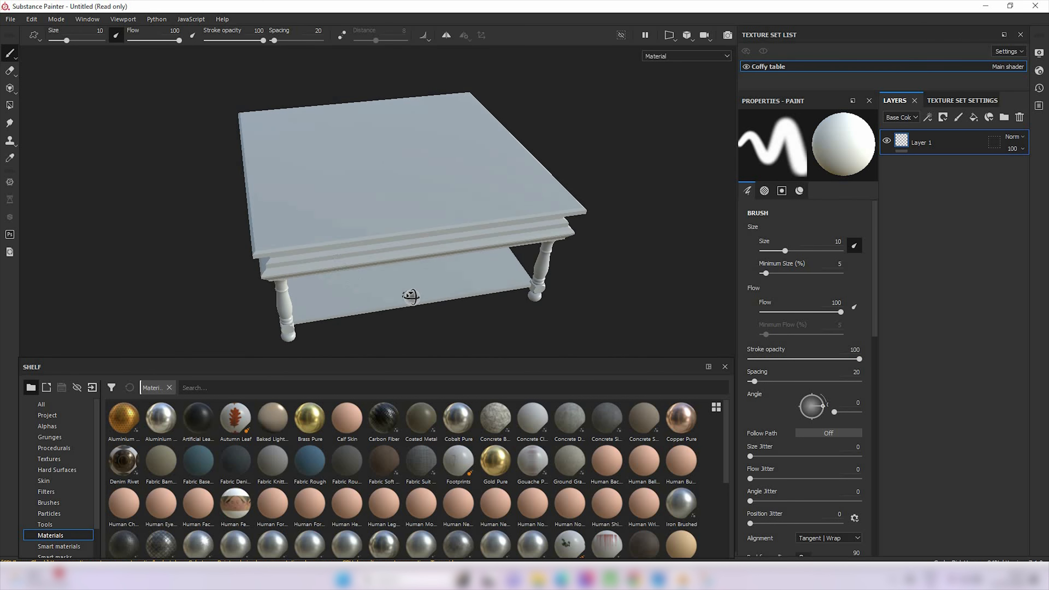
{"action": "left_click_drag", "start_coordinate": [410, 298], "coordinate": [394, 149], "text": "alt"}
{"action": "left_click_drag", "start_coordinate": [281, 263], "coordinate": [344, 292], "text": "alt"}
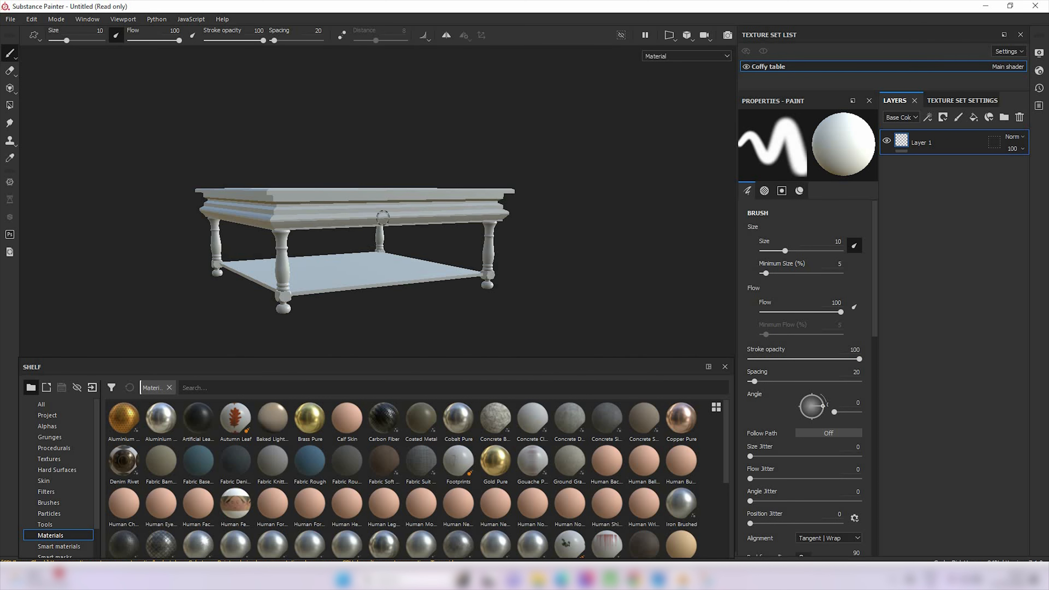
{"action": "middle_click_drag", "start_coordinate": [374, 204], "coordinate": [423, 208], "text": "alt"}
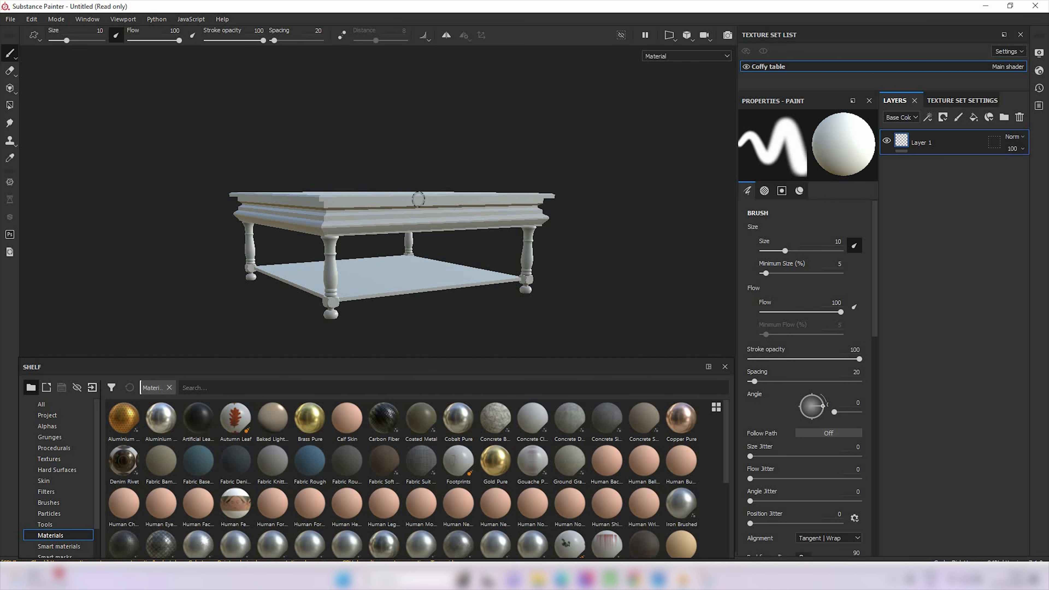
{"action": "left_click_drag", "start_coordinate": [281, 164], "coordinate": [344, 181], "text": "alt"}
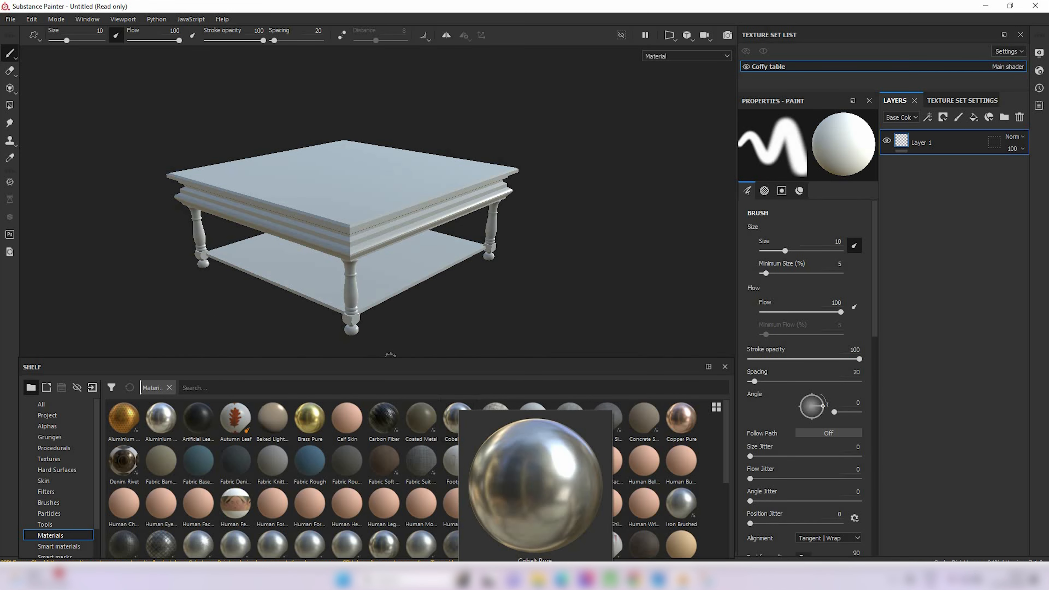
{"action": "right_click_drag", "start_coordinate": [339, 169], "coordinate": [264, 240], "text": "alt"}
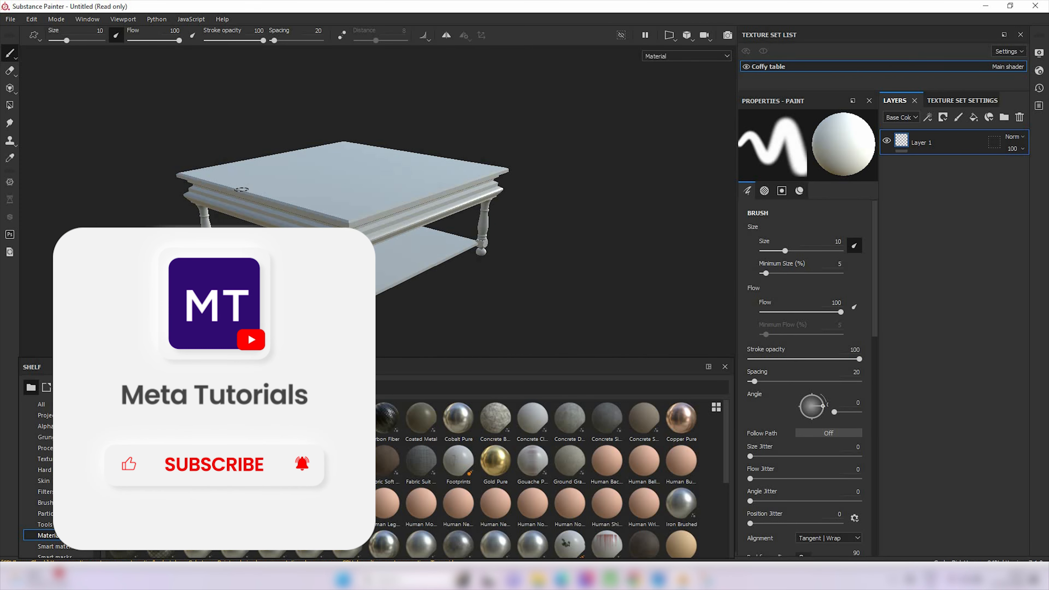
Compare the split 3D/2D view, the 3D-only view and the UV-only view of the table, ending in the 3D-only view
{"action": "key", "text": "F1"}
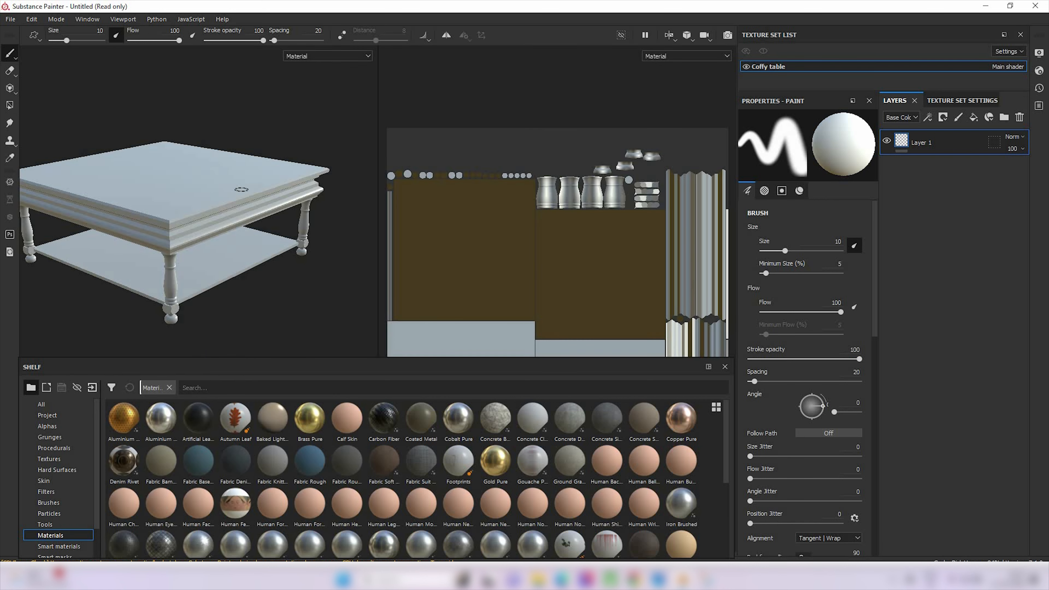
{"action": "scroll", "coordinate": [218, 223], "scroll_direction": "up", "scroll_amount": 1}
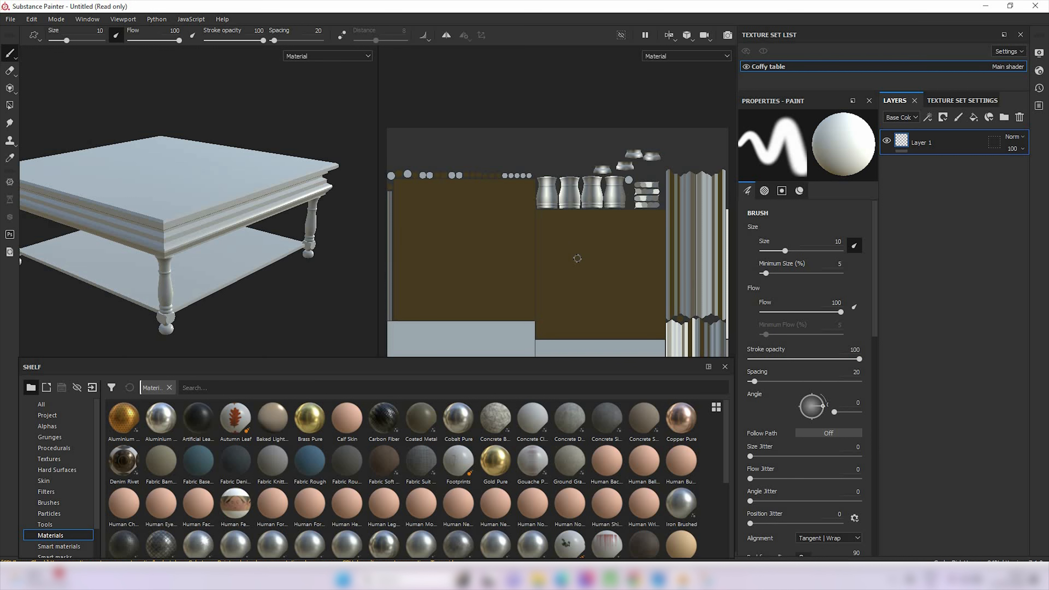
{"action": "key", "text": "F2"}
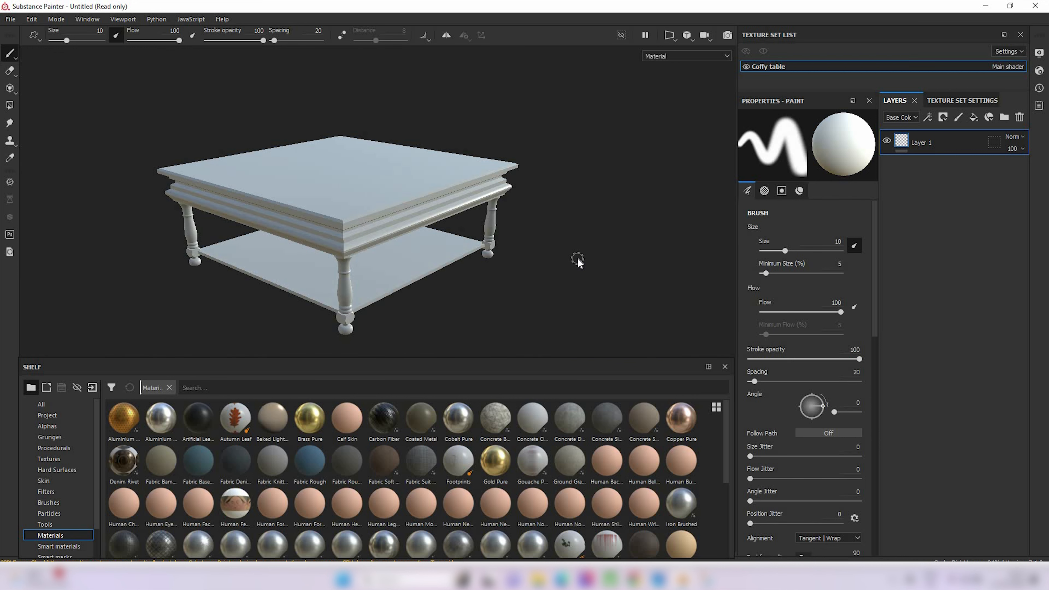
{"action": "key", "text": "F3"}
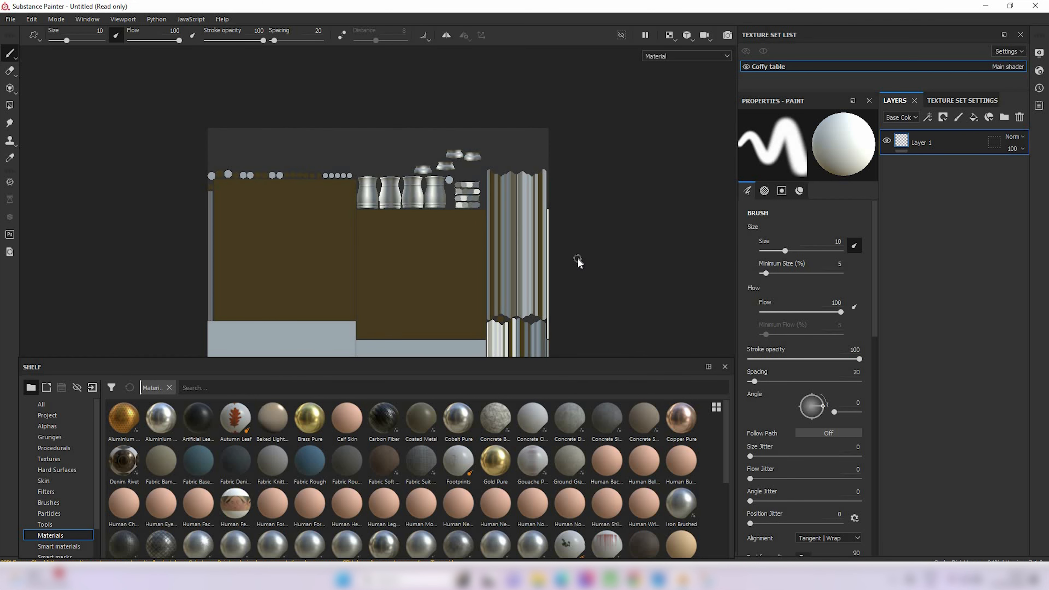
{"action": "key", "text": "F1"}
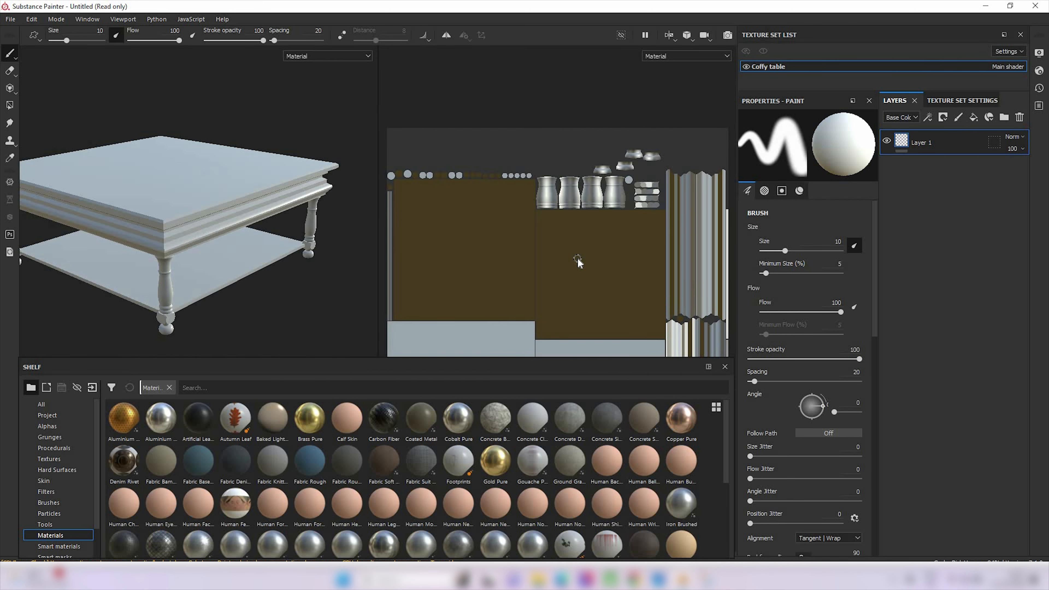
{"action": "key", "text": "F2"}
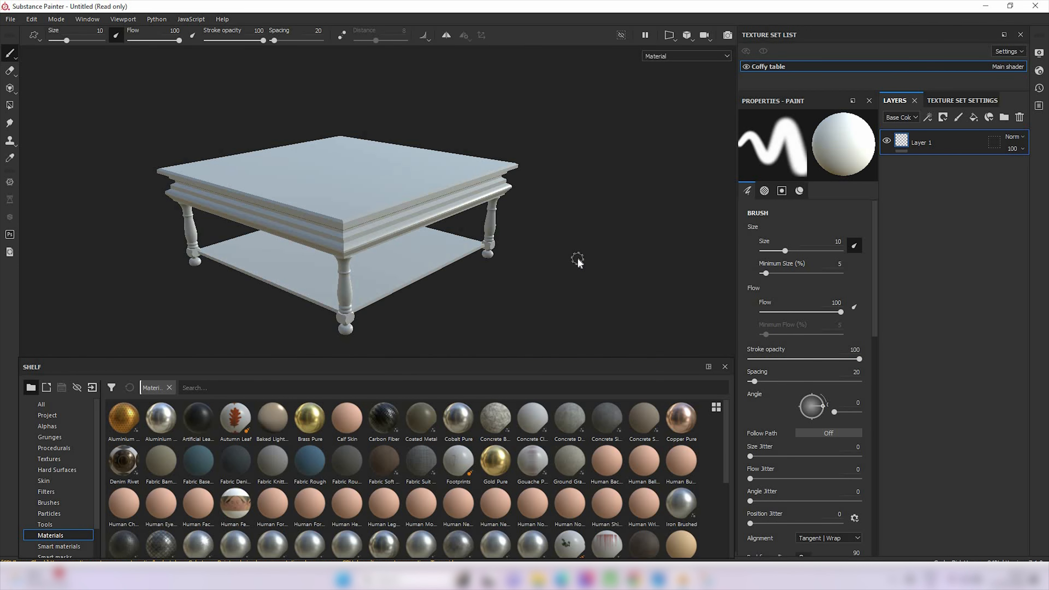
{"action": "key", "text": "F3"}
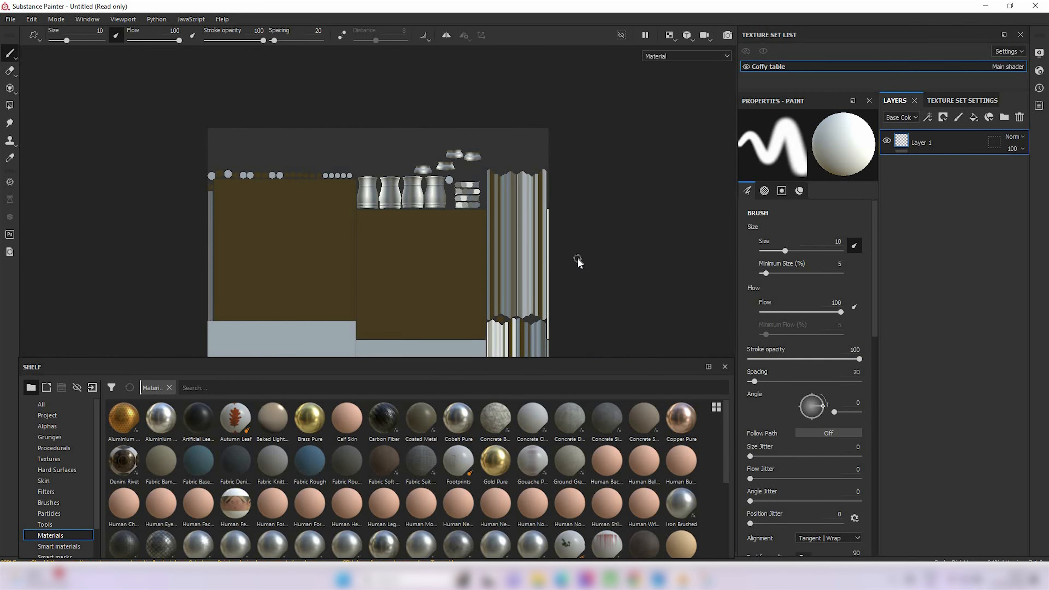
{"action": "key", "text": "F2"}
{"action": "scroll", "coordinate": [410, 240], "scroll_direction": "up", "scroll_amount": 3}
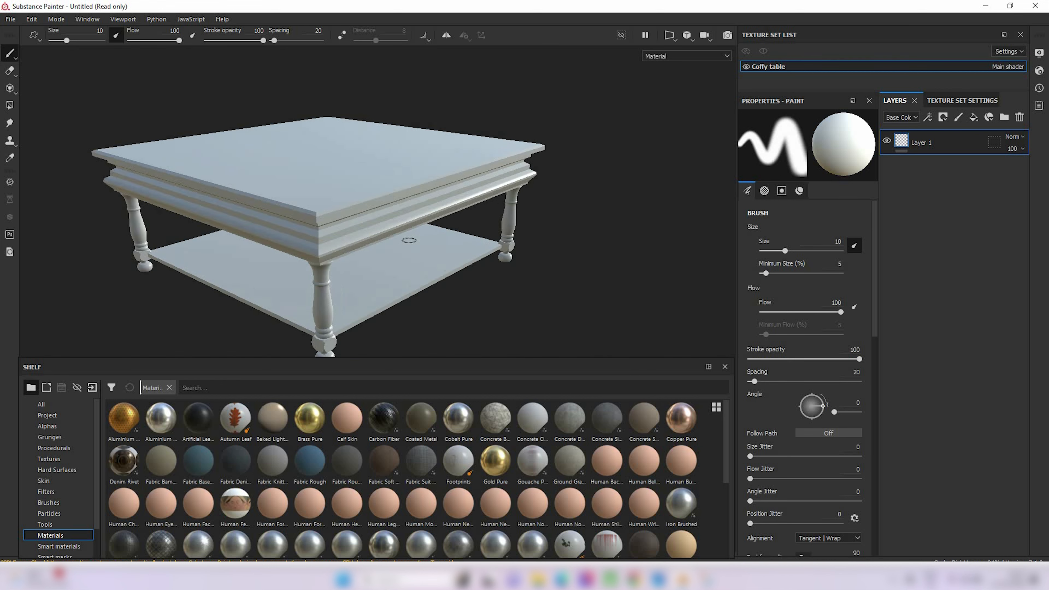
{"action": "scroll", "coordinate": [409, 241], "scroll_direction": "down", "scroll_amount": 3}
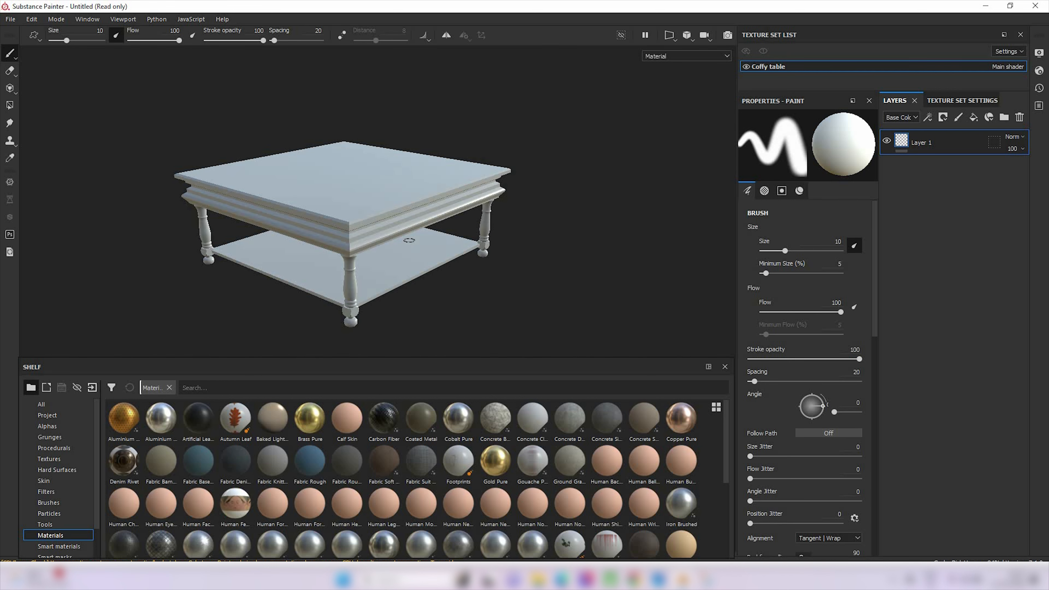
Open the mesh map baking settings for the Coffy table texture set and choose an output size of 512
{"action": "middle_click_drag", "start_coordinate": [375, 195], "coordinate": [429, 208], "text": "alt"}
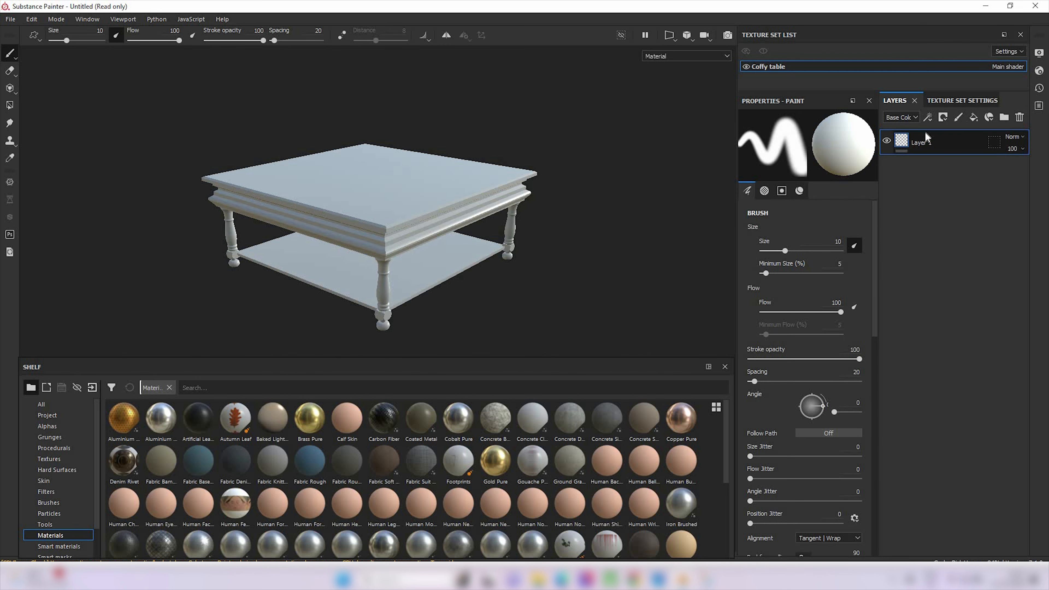
{"action": "left_click", "coordinate": [959, 103]}
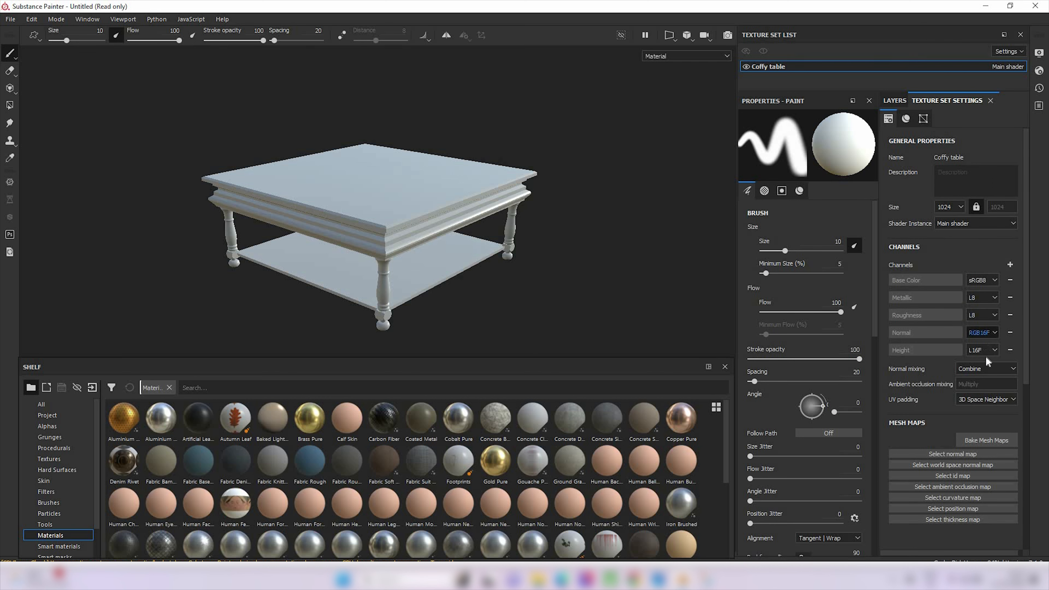
{"action": "left_click", "coordinate": [990, 442]}
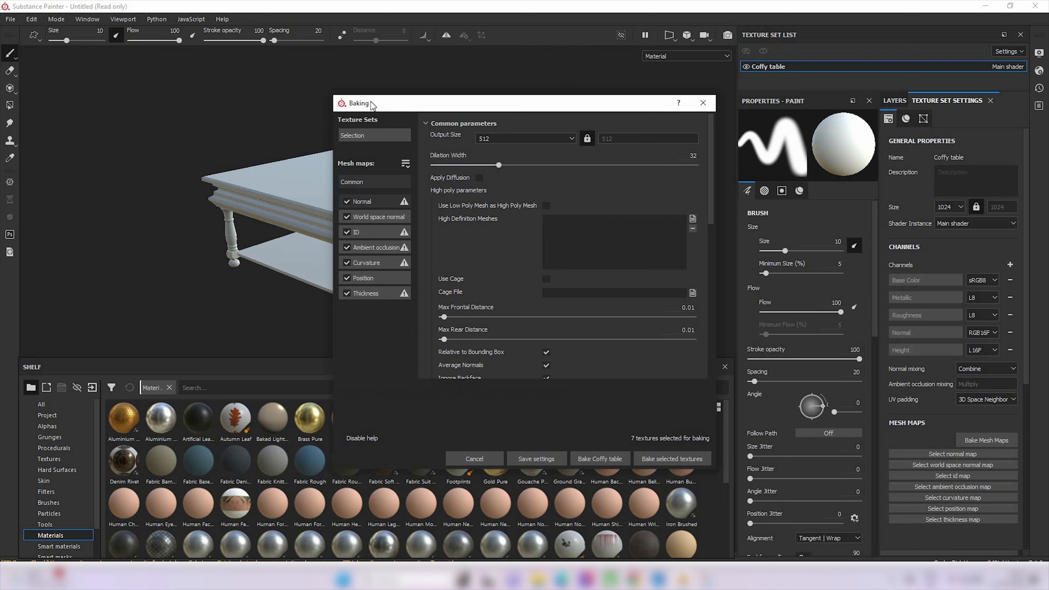
{"action": "left_click", "coordinate": [574, 139]}
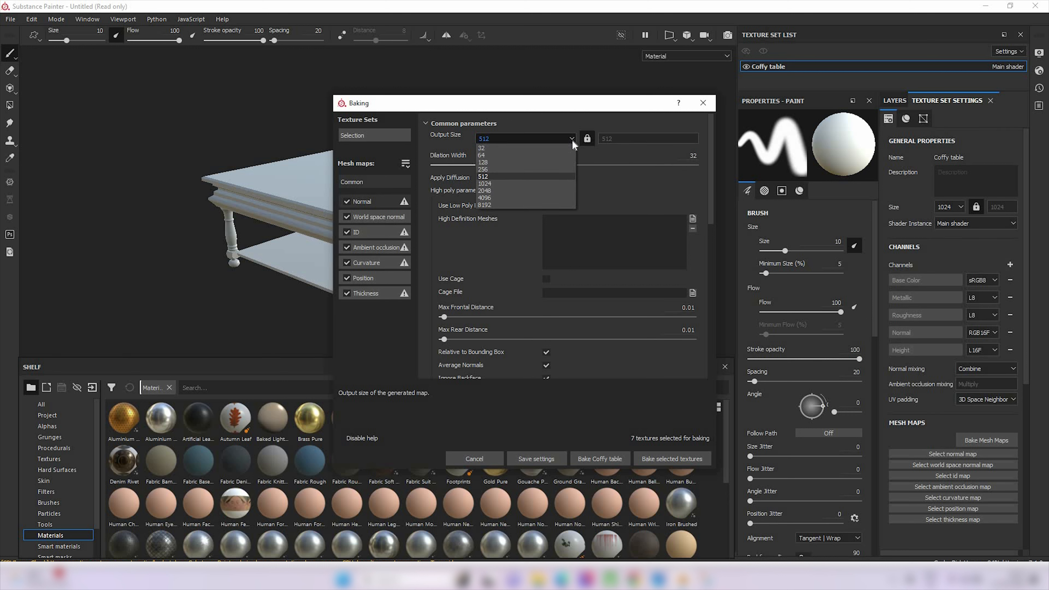
{"action": "left_click", "coordinate": [519, 179]}
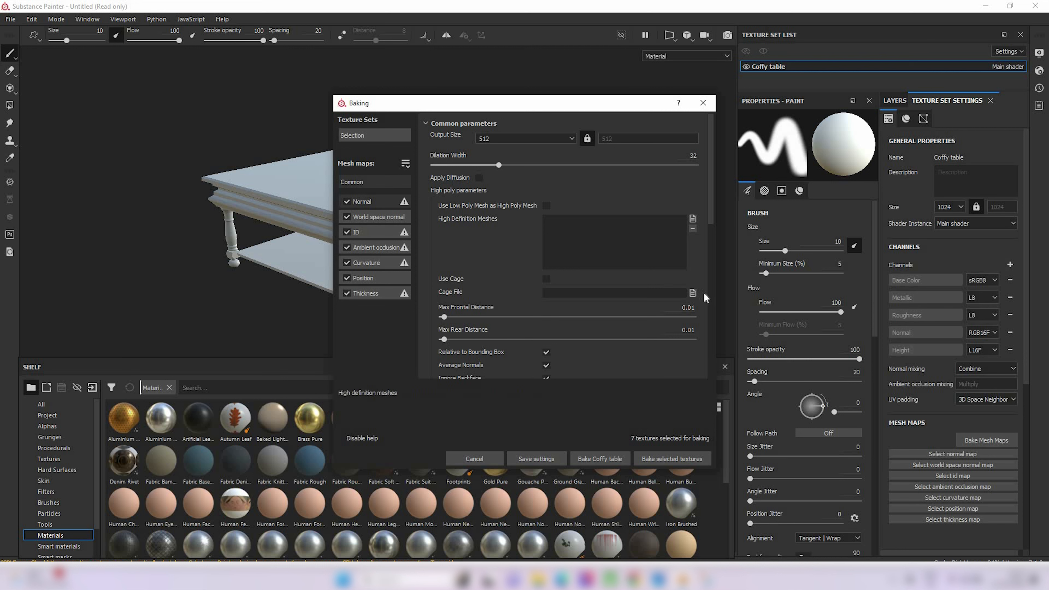
Set the baking antialiasing to Subsampling 2x2, bake the selected textures and close the baking report
{"action": "scroll", "coordinate": [703, 292], "scroll_direction": "down", "scroll_amount": 3}
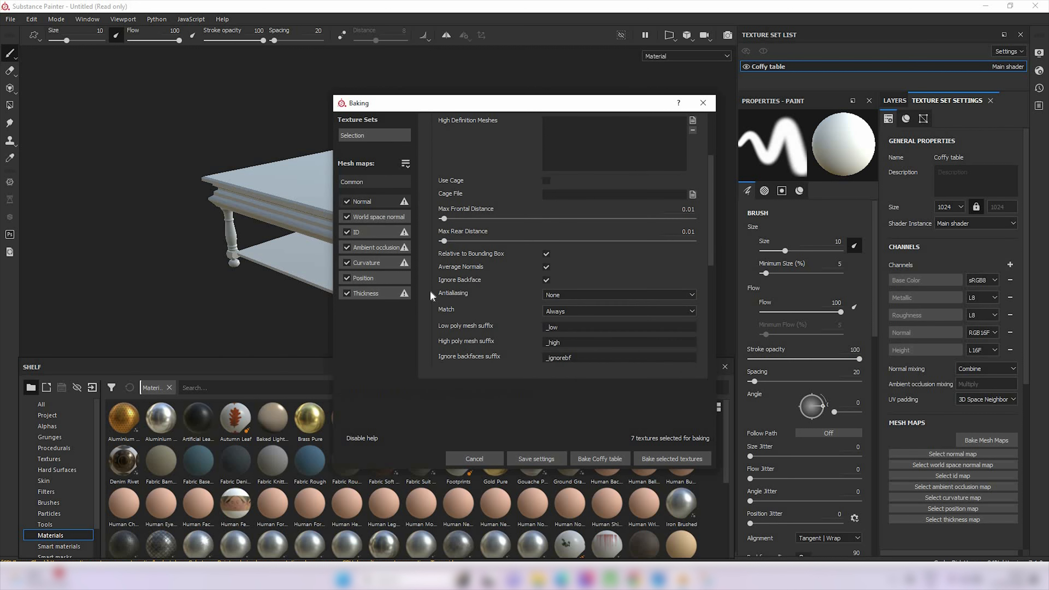
{"action": "left_click", "coordinate": [603, 295]}
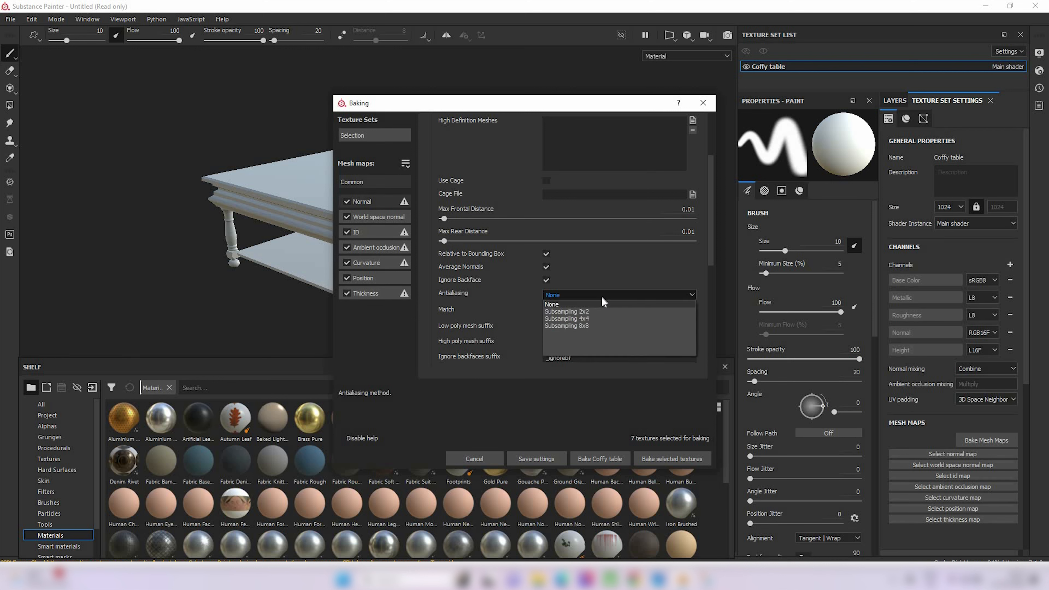
{"action": "left_click", "coordinate": [590, 311]}
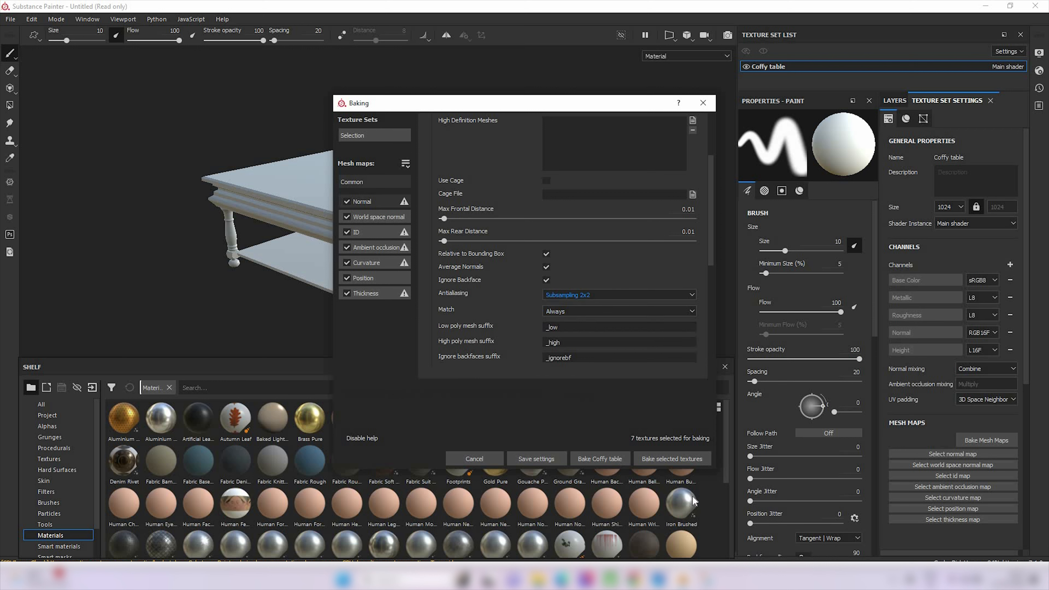
{"action": "left_click", "coordinate": [684, 461]}
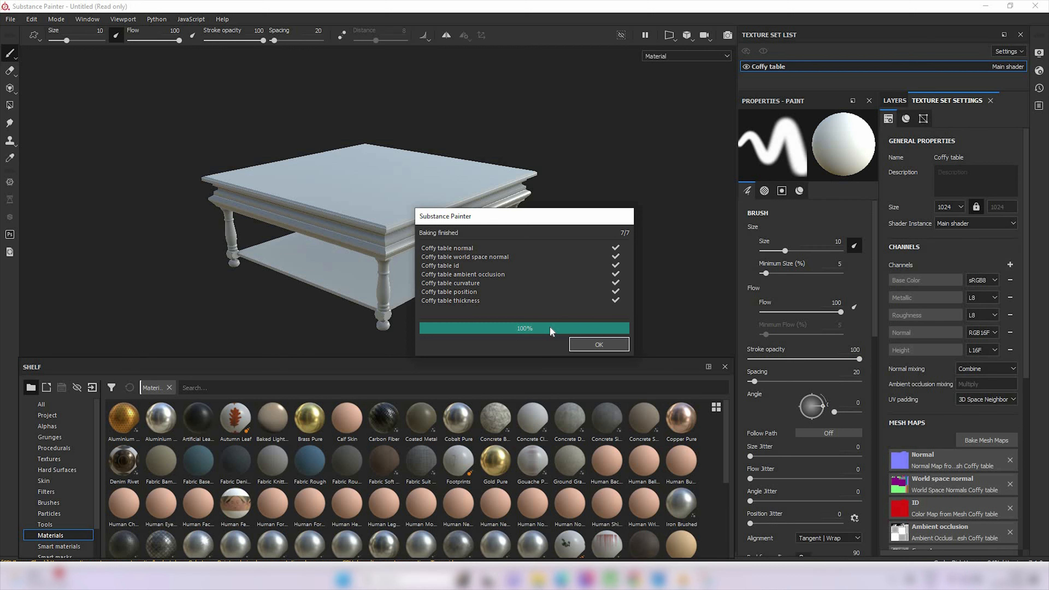
{"action": "left_click", "coordinate": [594, 345]}
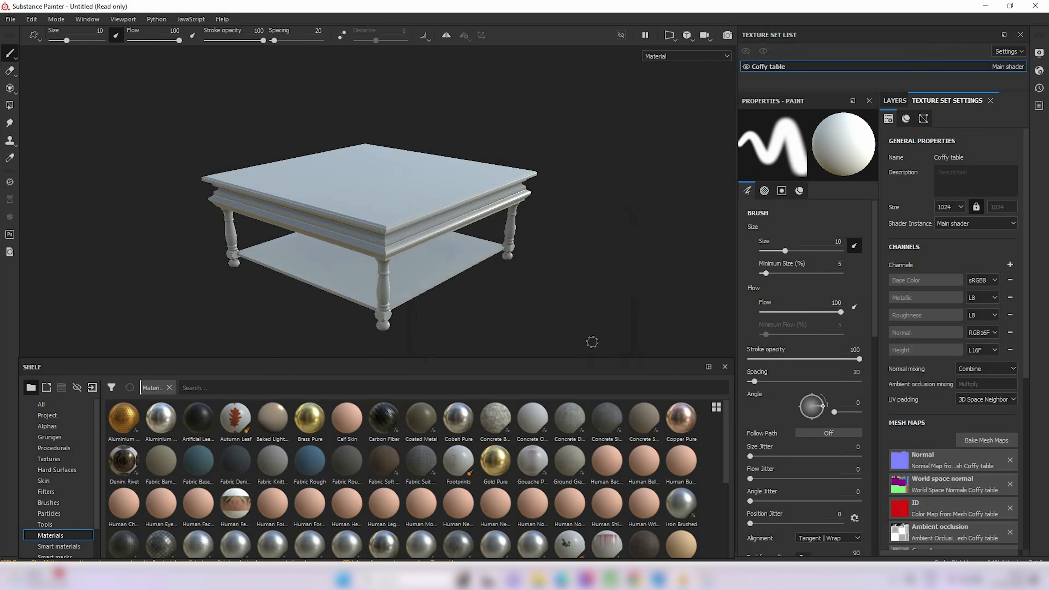
Search the shelf materials for "wod" and add Wood Walnut as a fill layer above Layer 1
{"action": "left_click", "coordinate": [897, 100]}
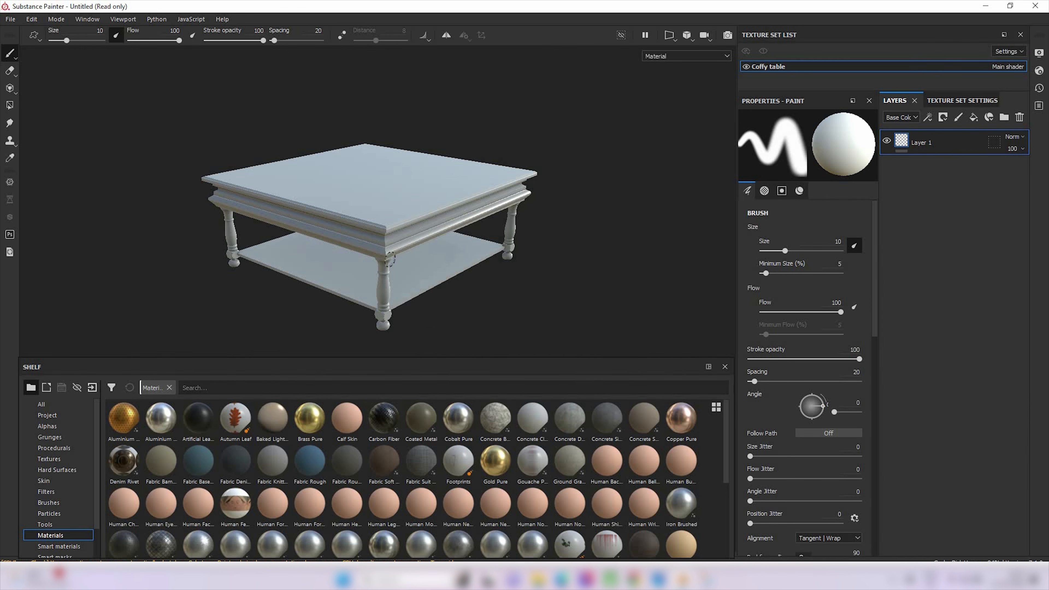
{"action": "left_click_drag", "start_coordinate": [413, 236], "coordinate": [330, 280], "text": "alt"}
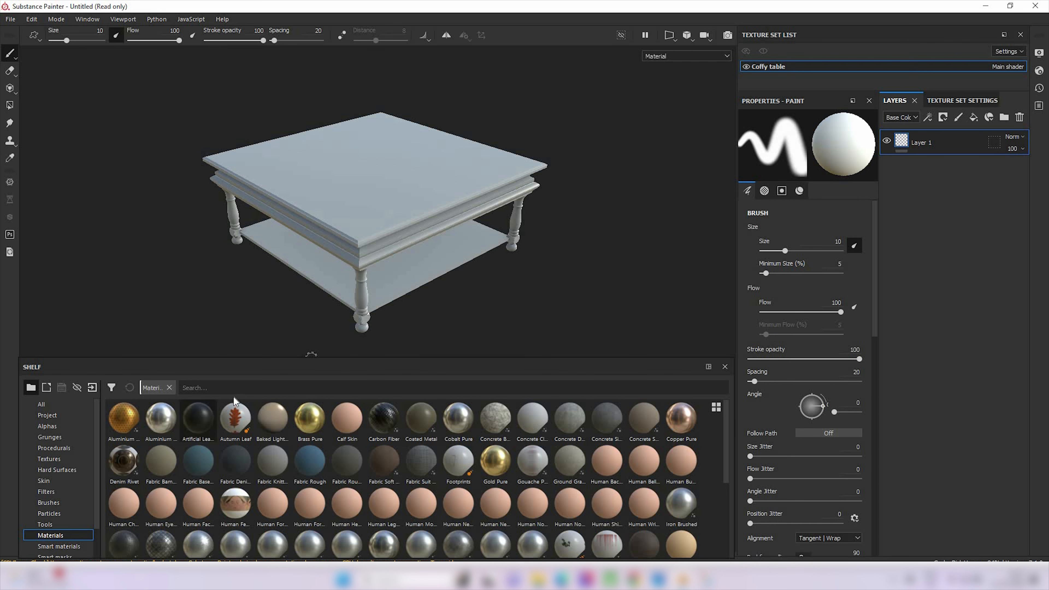
{"action": "left_click", "coordinate": [236, 388]}
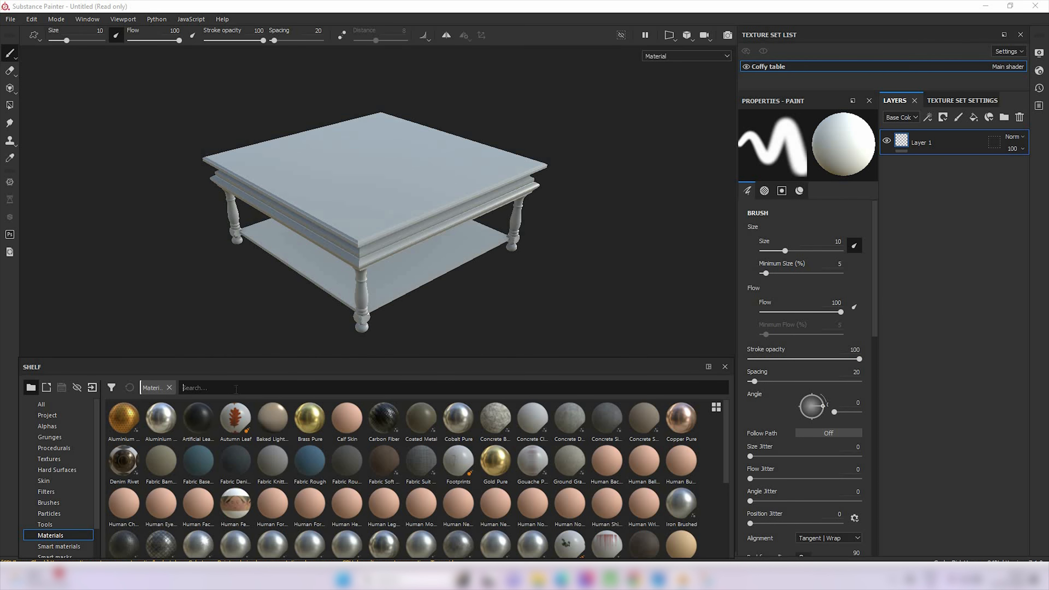
{"action": "type", "text": "wod"}
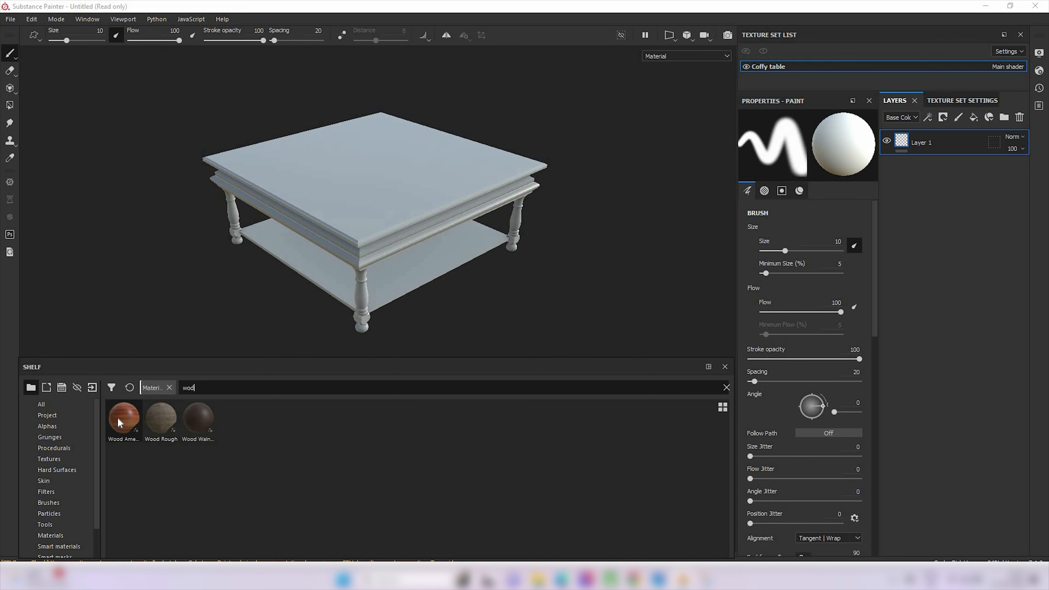
{"action": "mouse_move", "coordinate": [198, 418]}
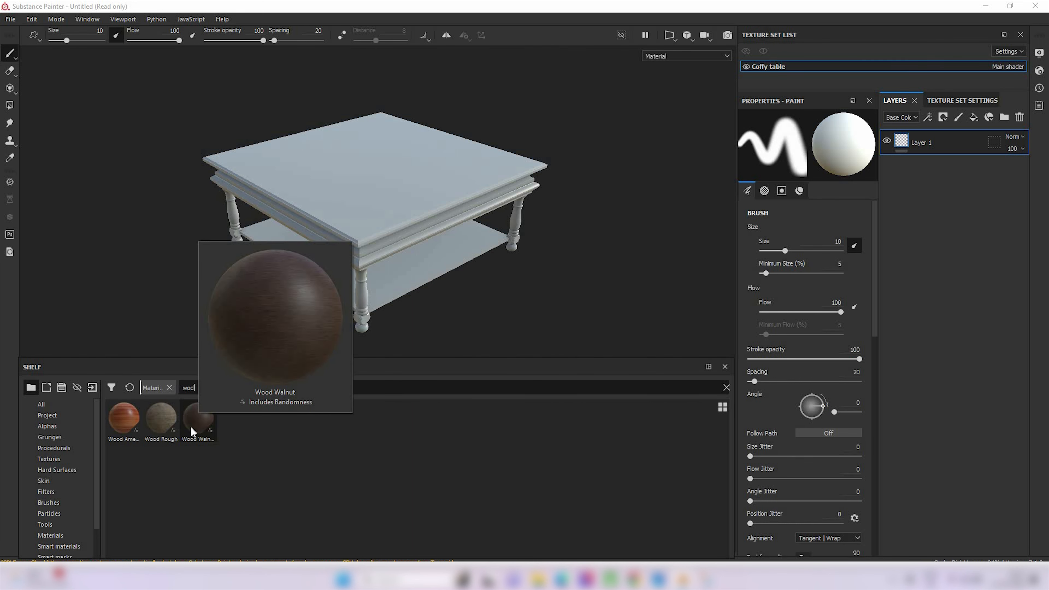
{"action": "left_click_drag", "start_coordinate": [187, 422], "coordinate": [928, 135]}
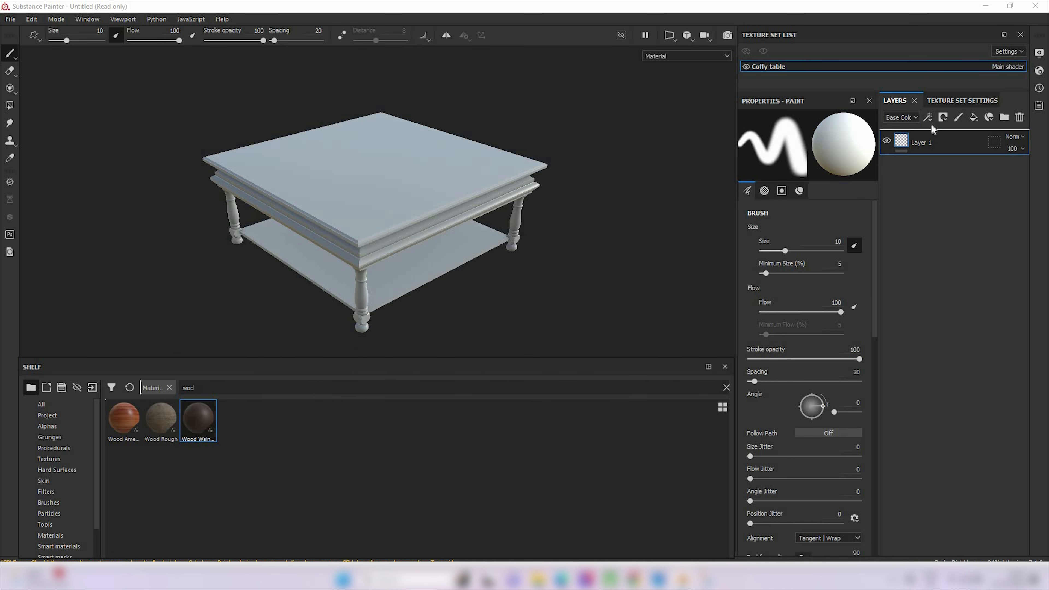
Set the UV rotation of the Wood Walnut fill layer to 90 so the grain runs along the table's edges
{"action": "left_click_drag", "start_coordinate": [389, 259], "coordinate": [488, 285], "text": "alt"}
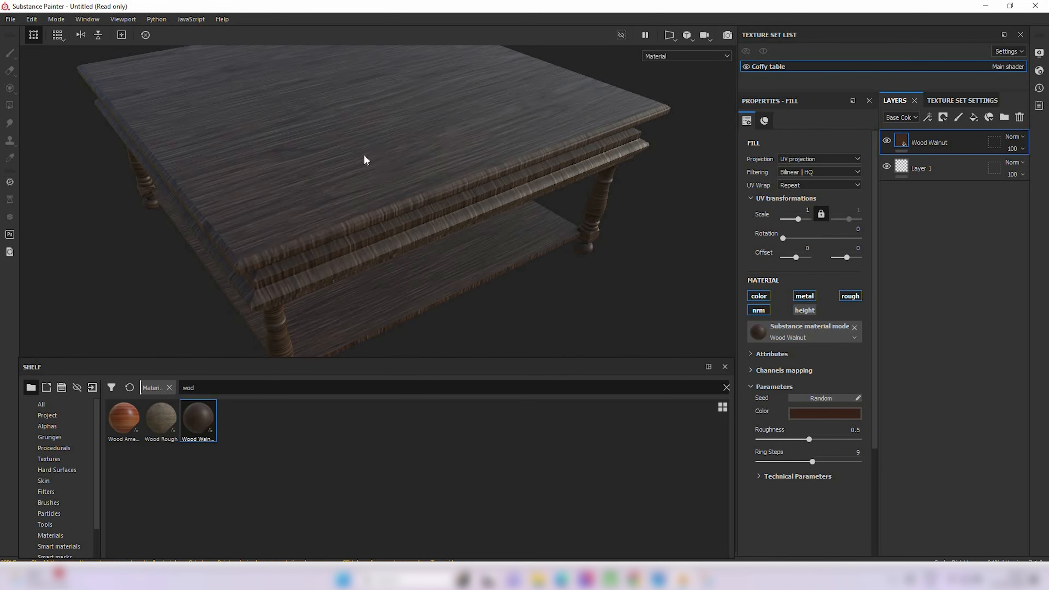
{"action": "left_click_drag", "start_coordinate": [375, 251], "coordinate": [345, 161], "text": "alt"}
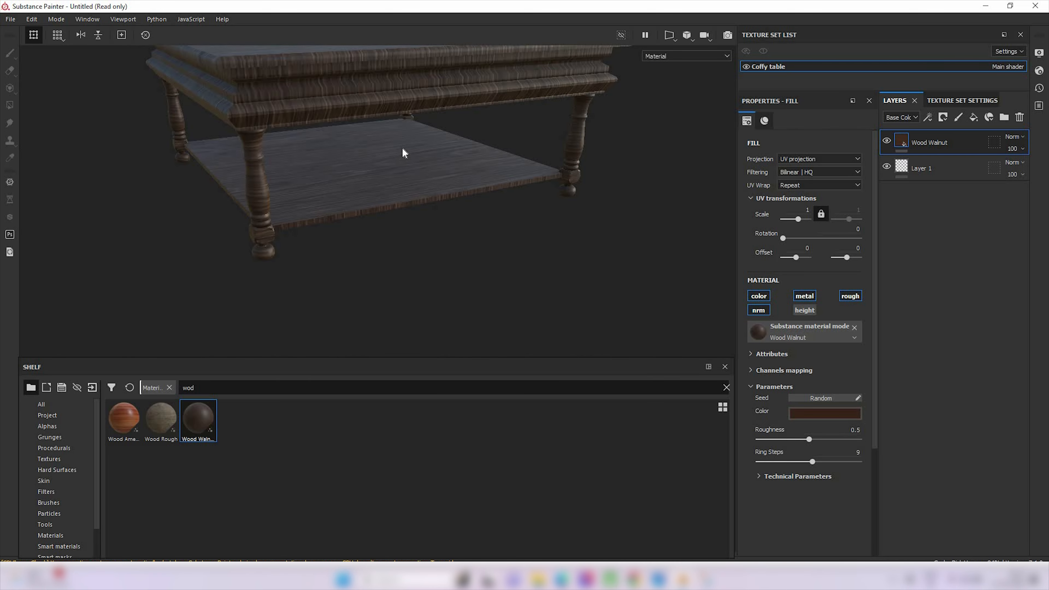
{"action": "left_click_drag", "start_coordinate": [270, 229], "coordinate": [295, 103], "text": "alt"}
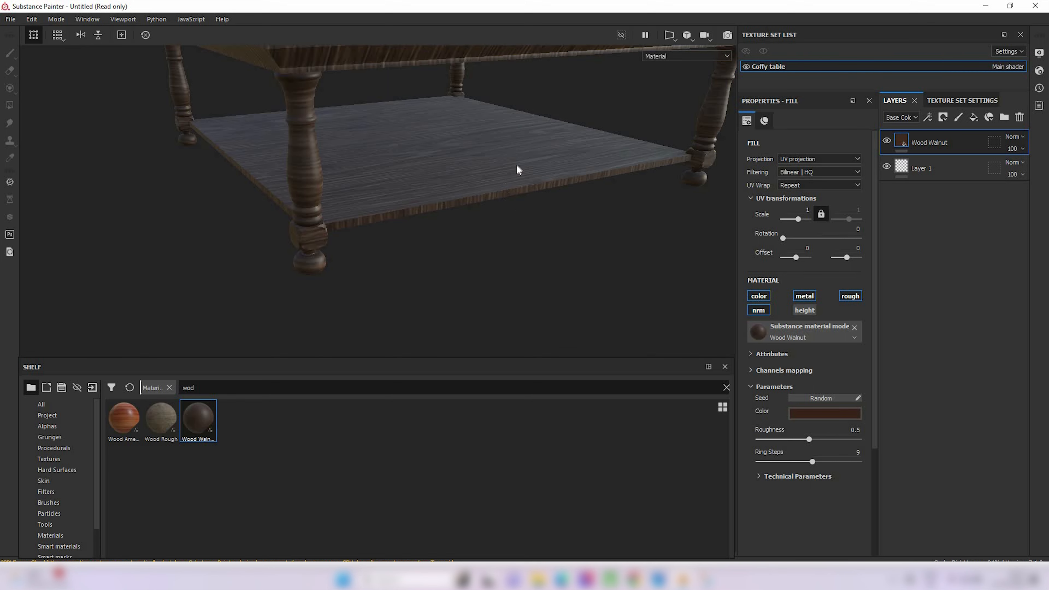
{"action": "left_click_drag", "start_coordinate": [518, 167], "coordinate": [512, 243], "text": "alt"}
{"action": "scroll", "coordinate": [512, 243], "scroll_direction": "up", "scroll_amount": 3}
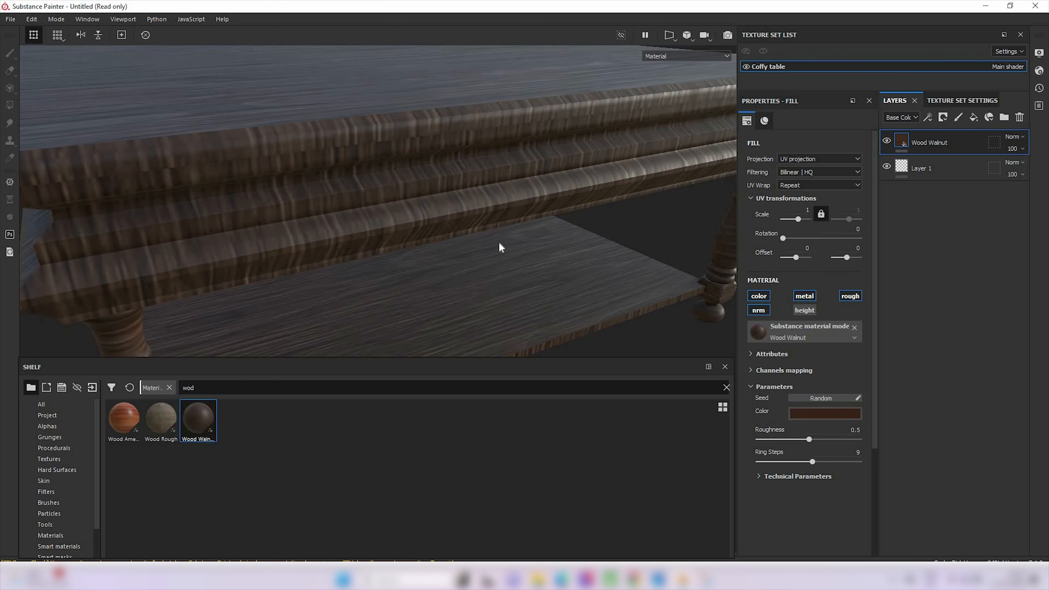
{"action": "scroll", "coordinate": [499, 247], "scroll_direction": "down", "scroll_amount": 4}
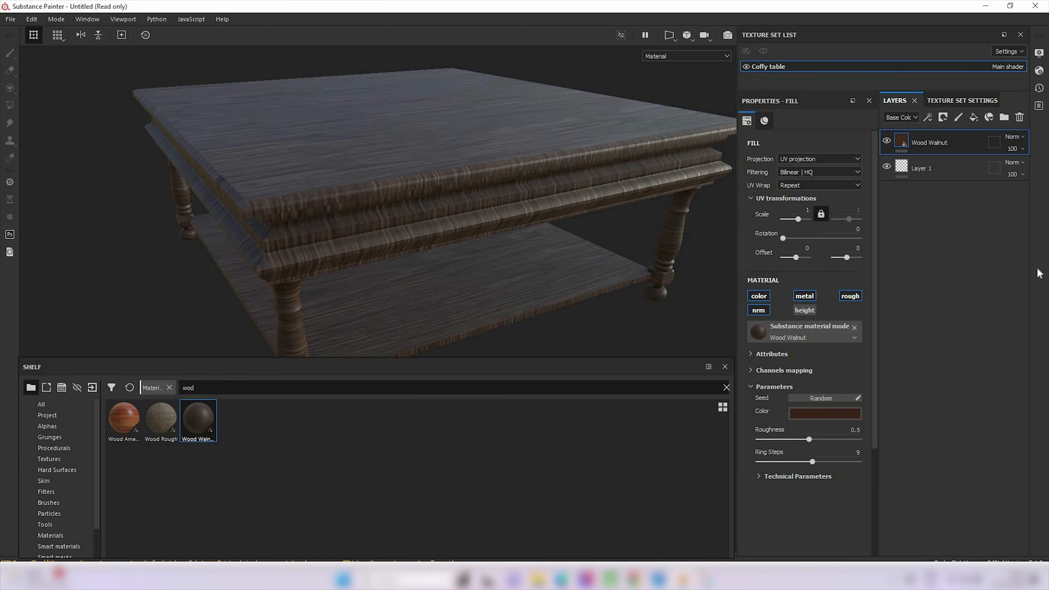
{"action": "left_click_drag", "start_coordinate": [783, 238], "coordinate": [793, 238]}
{"action": "left_click", "coordinate": [857, 230]}
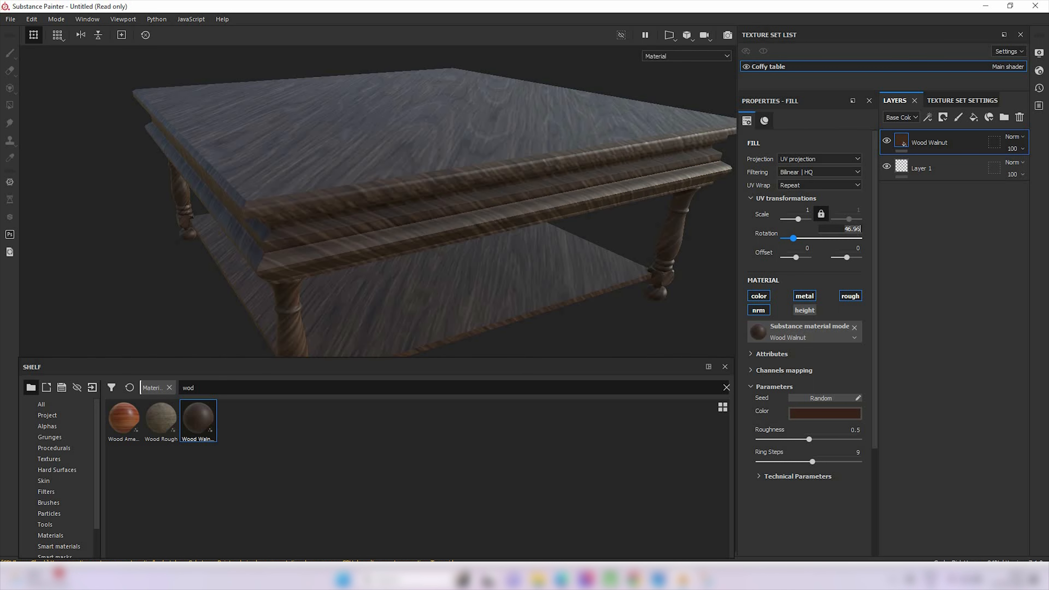
{"action": "type", "text": "90"}
{"action": "key", "text": "Return"}
Examine the rotated wood grain on the table's molded edge, top surface, lower shelf and legs
{"action": "scroll", "coordinate": [408, 191], "scroll_direction": "up", "scroll_amount": 2}
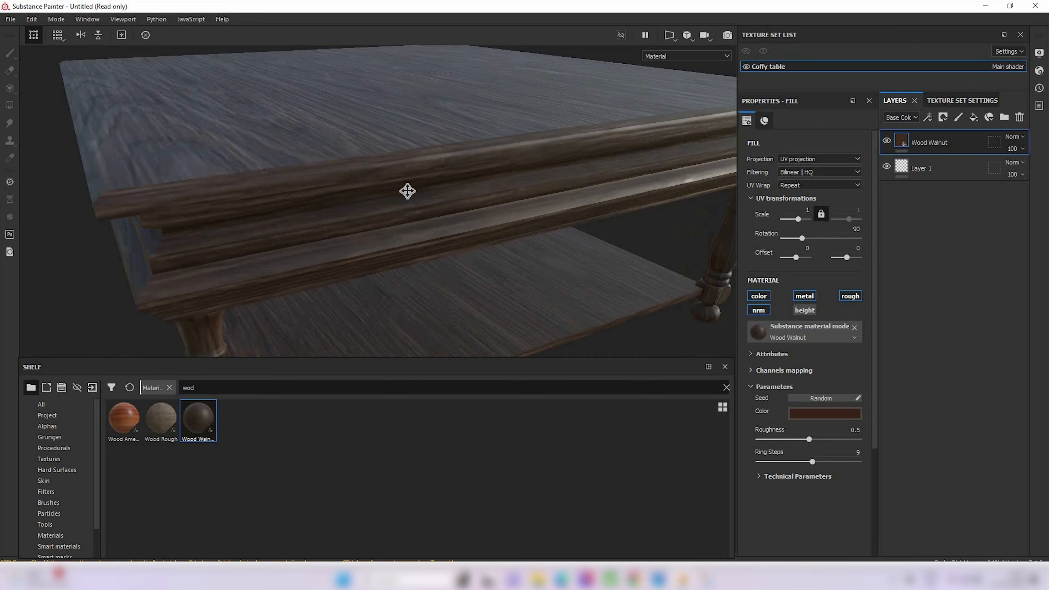
{"action": "middle_click_drag", "start_coordinate": [408, 191], "coordinate": [400, 112], "text": "alt"}
{"action": "scroll", "coordinate": [378, 202], "scroll_direction": "up", "scroll_amount": 4}
{"action": "scroll", "coordinate": [377, 201], "scroll_direction": "up", "scroll_amount": 2}
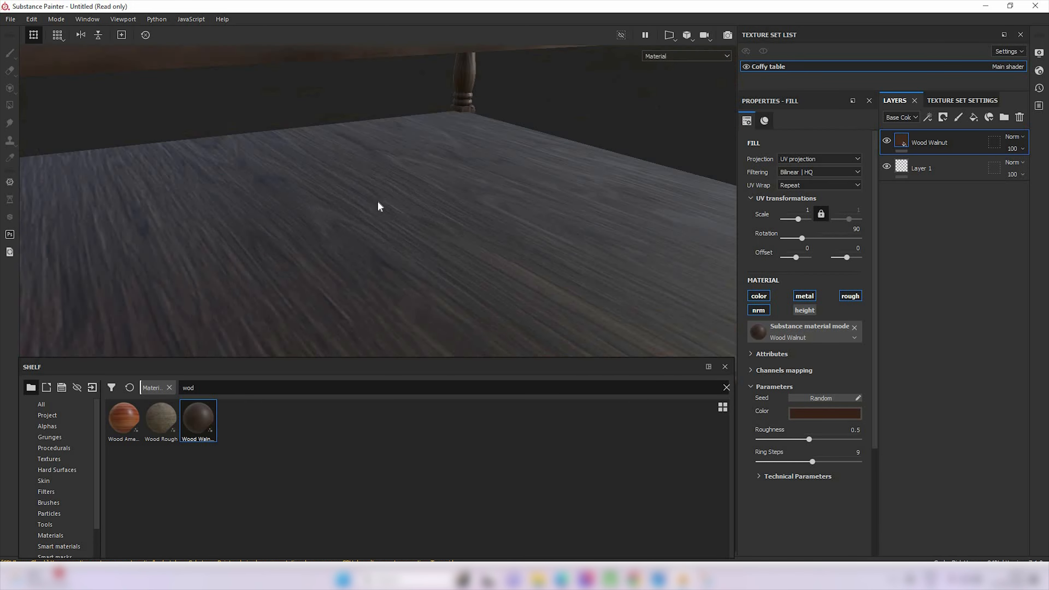
{"action": "scroll", "coordinate": [377, 201], "scroll_direction": "down", "scroll_amount": 8}
{"action": "left_click_drag", "start_coordinate": [312, 210], "coordinate": [274, 183], "text": "alt"}
{"action": "left_click_drag", "start_coordinate": [343, 190], "coordinate": [477, 311], "text": "alt"}
{"action": "scroll", "coordinate": [351, 271], "scroll_direction": "up", "scroll_amount": 3}
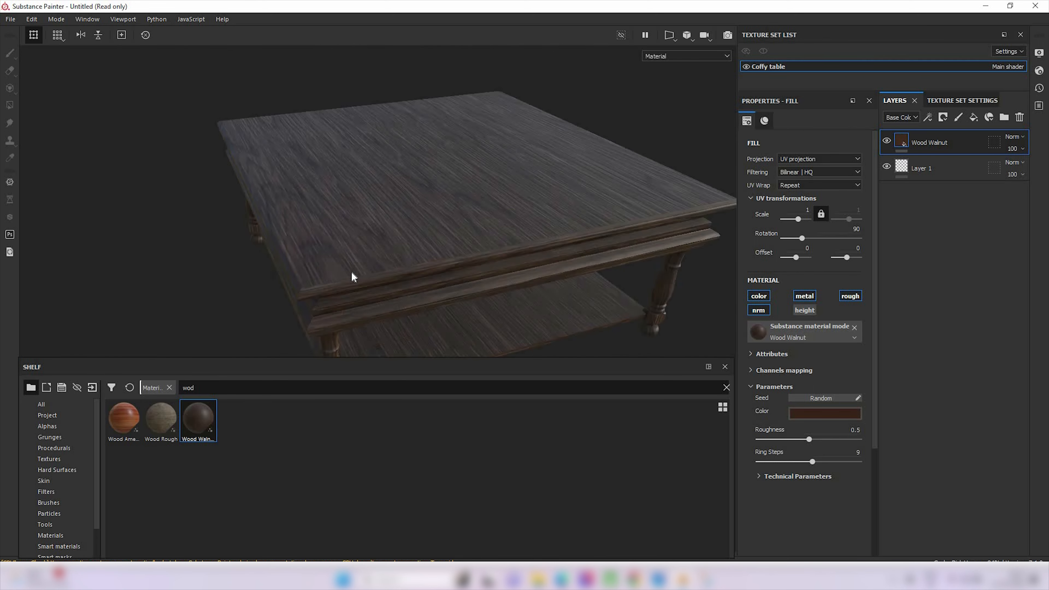
{"action": "left_click_drag", "start_coordinate": [351, 272], "coordinate": [323, 260], "text": "alt"}
{"action": "scroll", "coordinate": [321, 255], "scroll_direction": "up", "scroll_amount": 5}
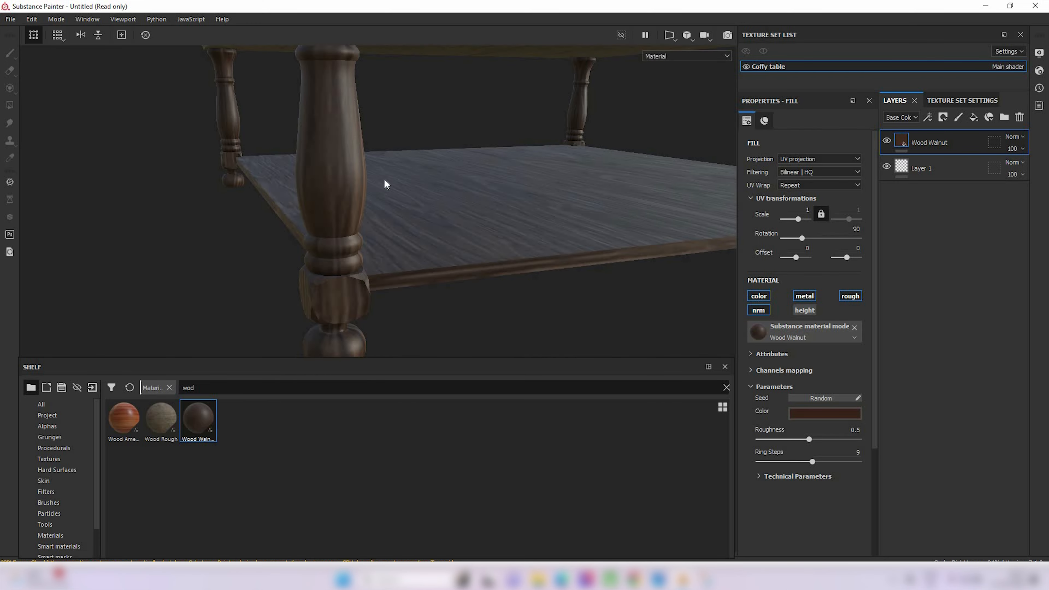
{"action": "middle_click_drag", "start_coordinate": [378, 211], "coordinate": [349, 249], "text": "alt"}
{"action": "scroll", "coordinate": [278, 254], "scroll_direction": "up", "scroll_amount": 2}
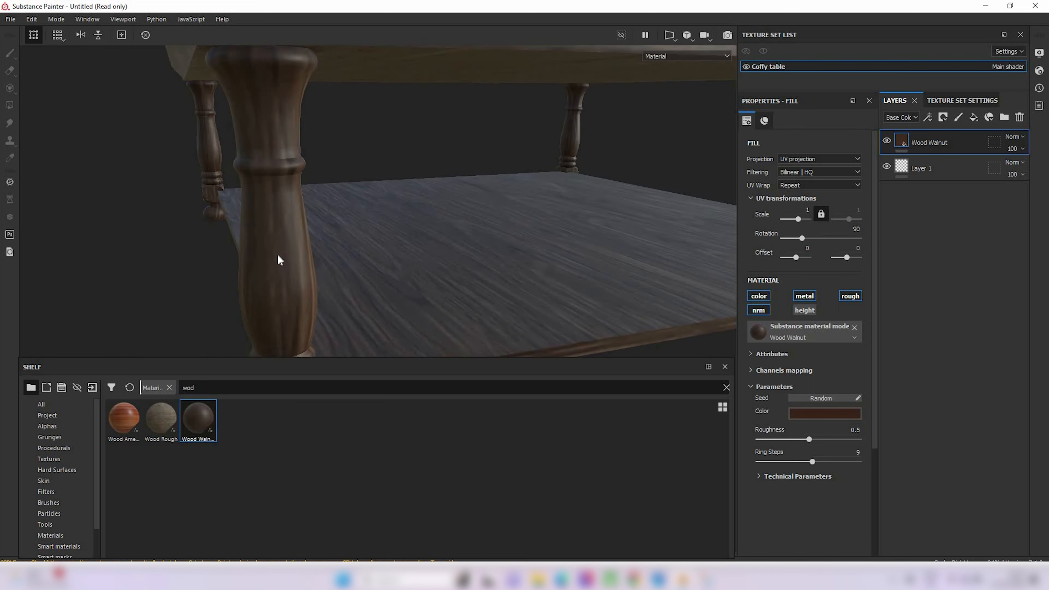
{"action": "scroll", "coordinate": [277, 254], "scroll_direction": "down", "scroll_amount": 4}
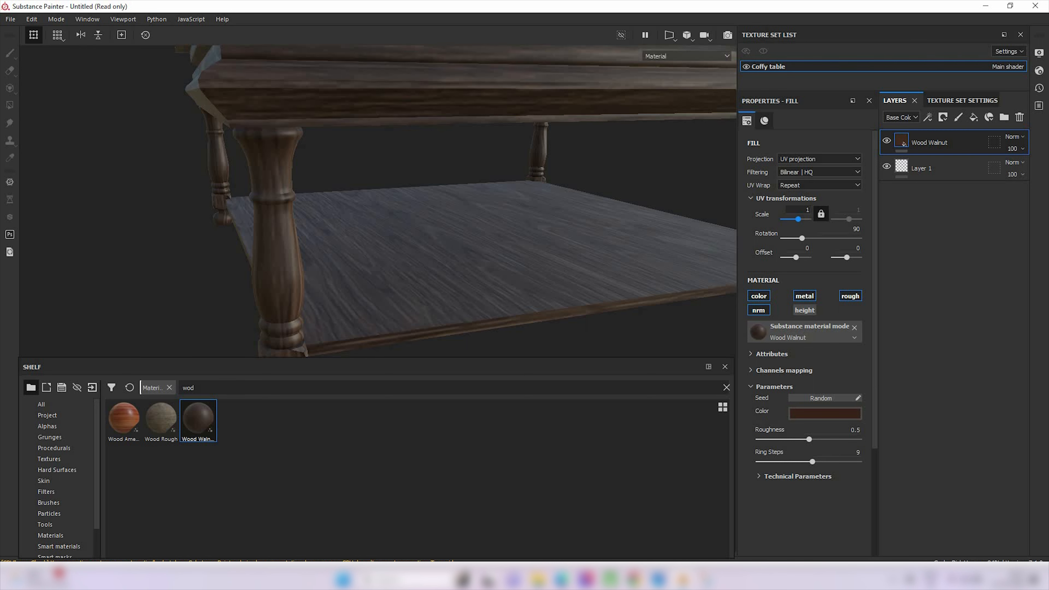
Set the UV scale of the Wood Walnut fill layer to 3 and check the table's grain
{"action": "left_click_drag", "start_coordinate": [803, 210], "coordinate": [960, 236]}
{"action": "type", "text": "3"}
{"action": "key", "text": "Return"}
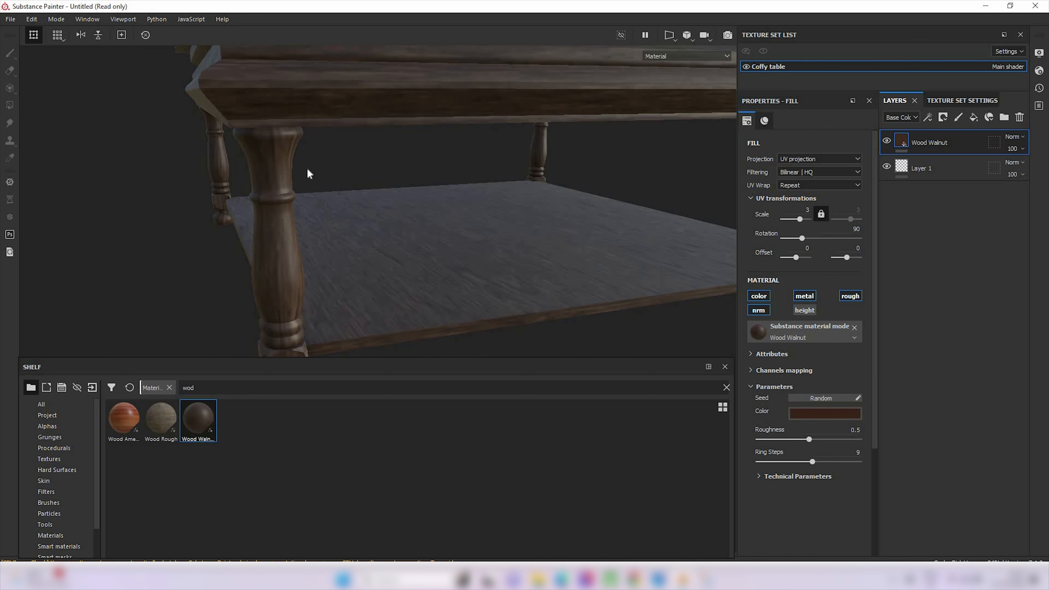
{"action": "scroll", "coordinate": [308, 169], "scroll_direction": "up", "scroll_amount": 2}
{"action": "scroll", "coordinate": [308, 173], "scroll_direction": "down", "scroll_amount": 5}
{"action": "left_click_drag", "start_coordinate": [354, 164], "coordinate": [397, 244], "text": "alt"}
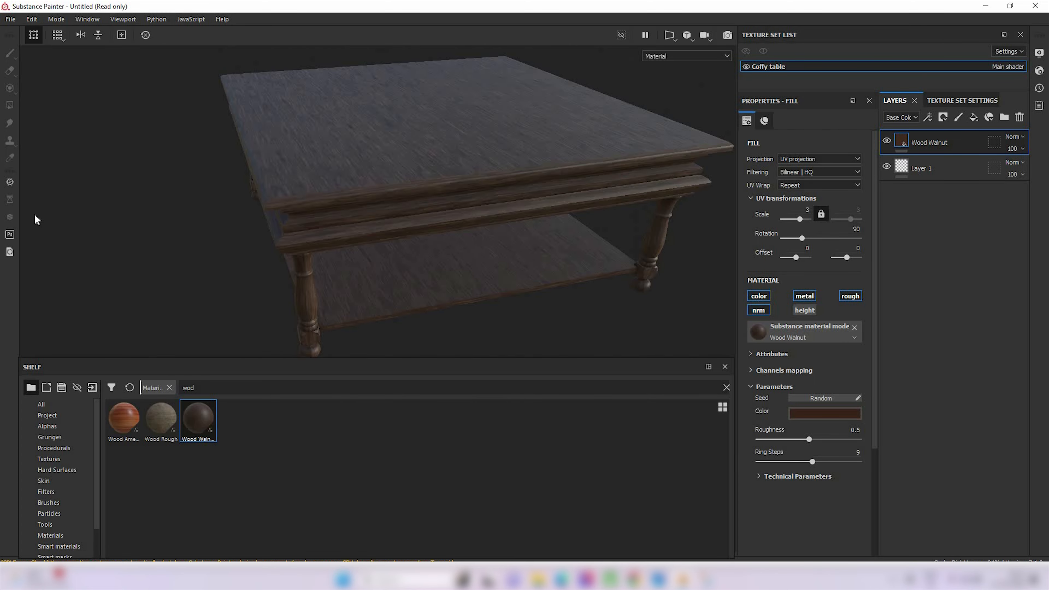
Open the texture export settings and the folder selection for the output directory
{"action": "left_click", "coordinate": [11, 19]}
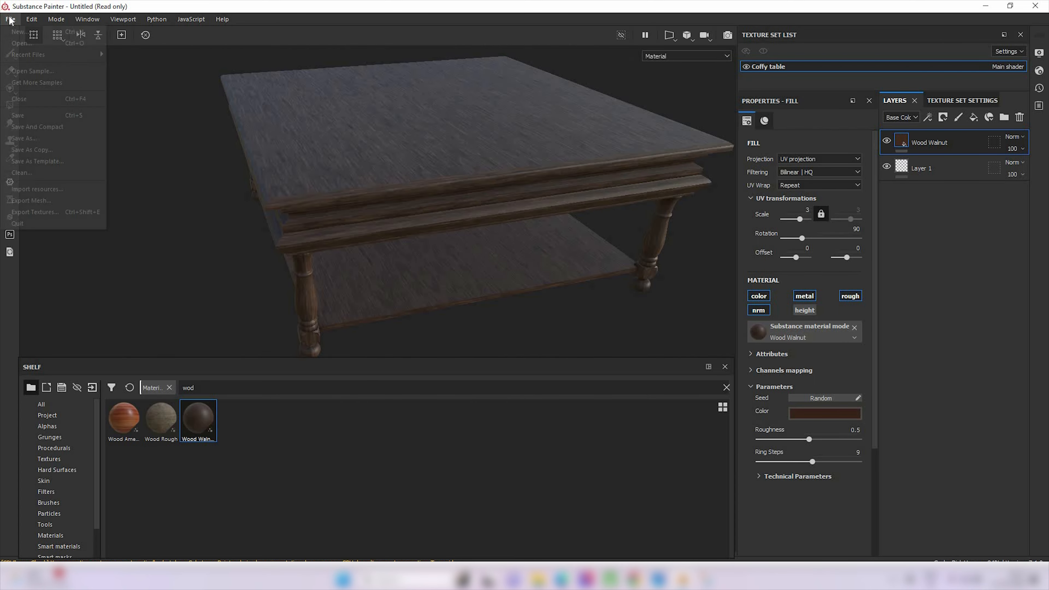
{"action": "left_click", "coordinate": [39, 214]}
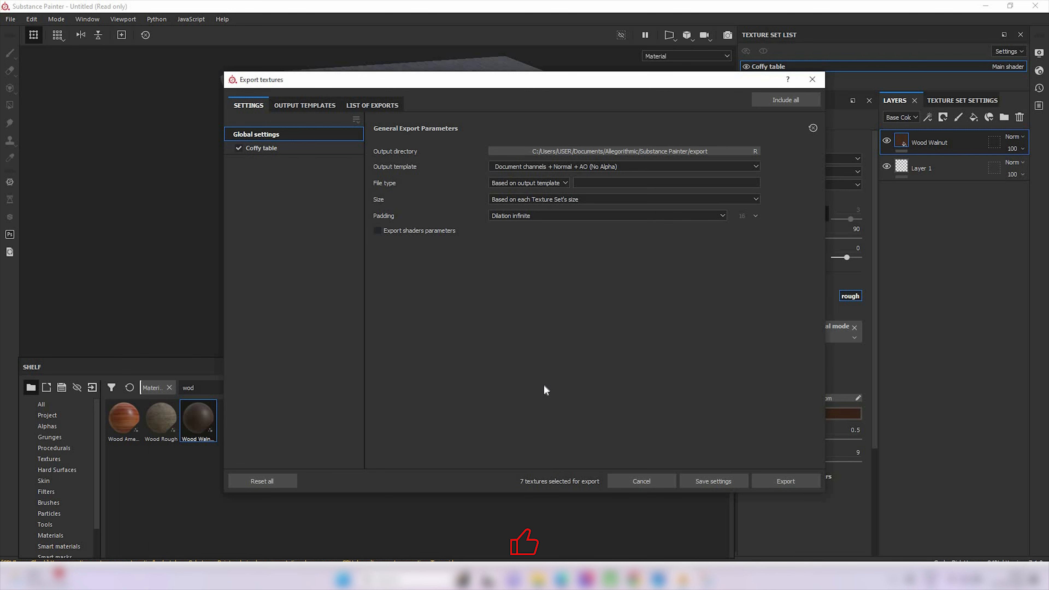
{"action": "left_click", "coordinate": [728, 151]}
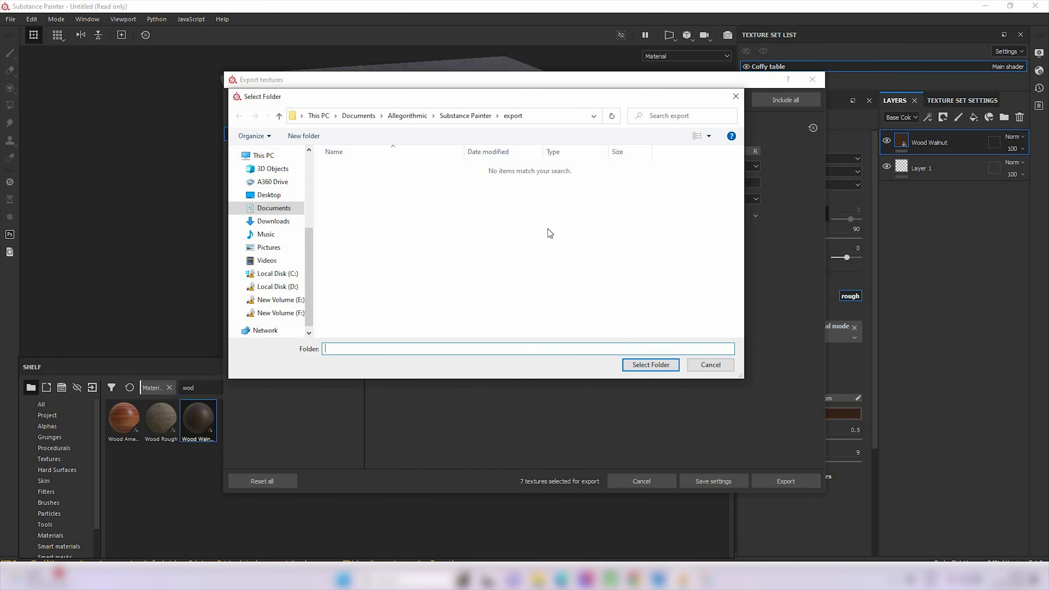
{"action": "left_click", "coordinate": [558, 119]}
{"action": "type", "text": "\"D:\\download\\offy_table_tamil_UV_substance.blend\""}
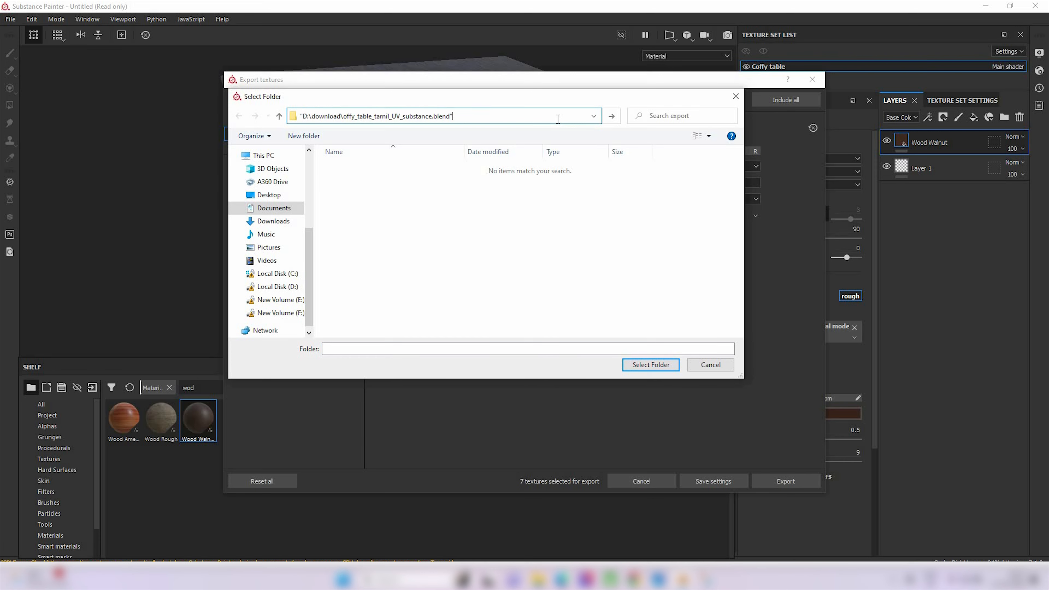
{"action": "key", "text": "Return"}
{"action": "left_click", "coordinate": [586, 292]}
Get the Output folder's path from File Explorer and set the export directory to E:/Meta tutorials/English_channel/Blender/Coffy table/Texture/Output
{"action": "left_click", "coordinate": [165, 507]}
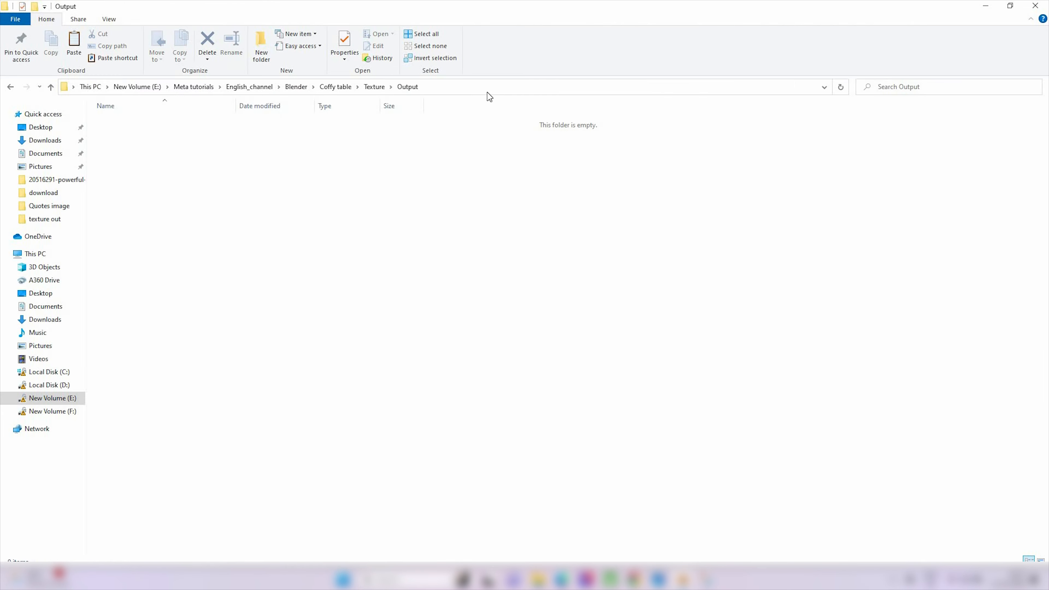
{"action": "left_click", "coordinate": [560, 118]}
{"action": "type", "text": "E:\\Meta tutorials\\English_channel\\Blender\\Coffy table\\Texture\\Output"}
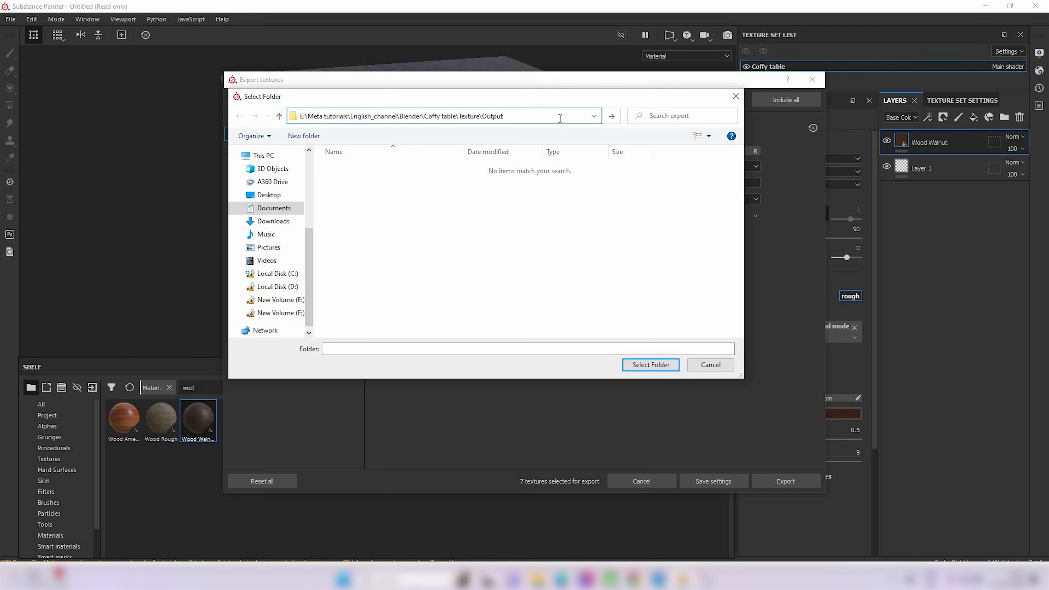
{"action": "key", "text": "Return"}
{"action": "left_click", "coordinate": [648, 367]}
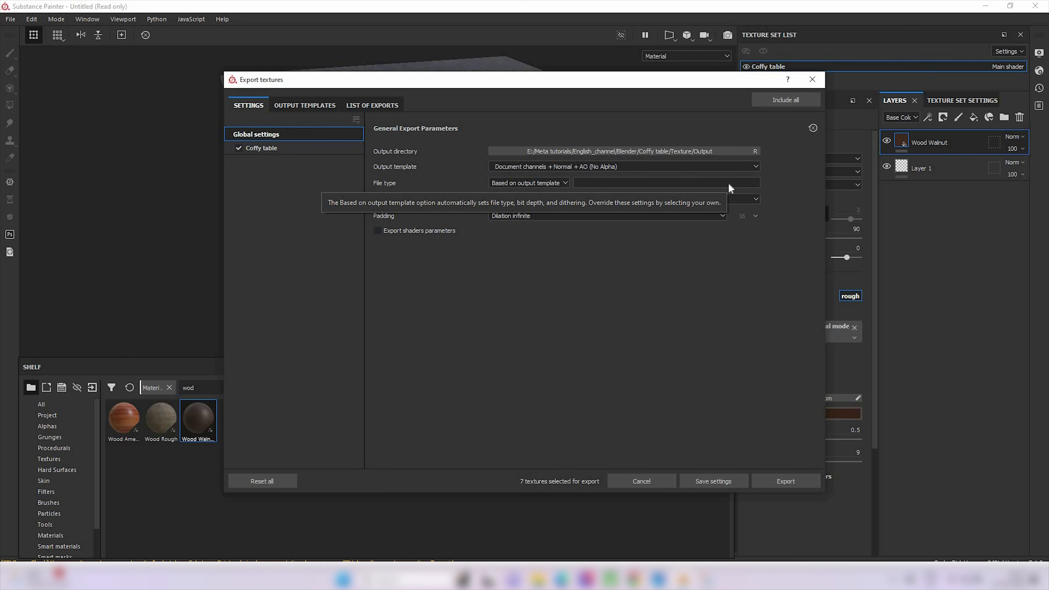
Duplicate the PBR Metallic Roughness output template and rename the copy Blender_02
{"action": "left_click", "coordinate": [288, 108]}
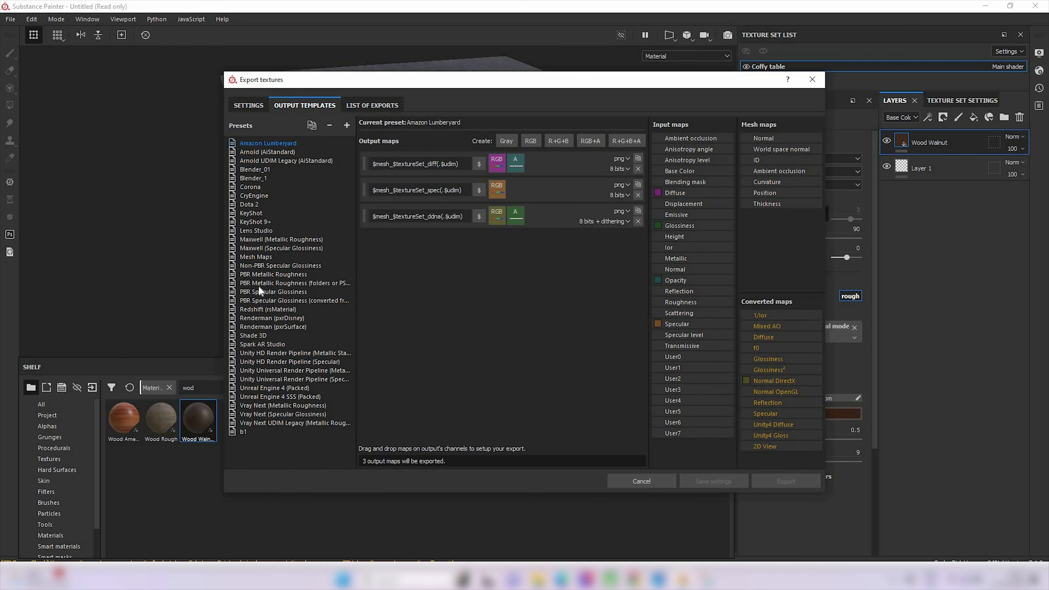
{"action": "left_click", "coordinate": [256, 275]}
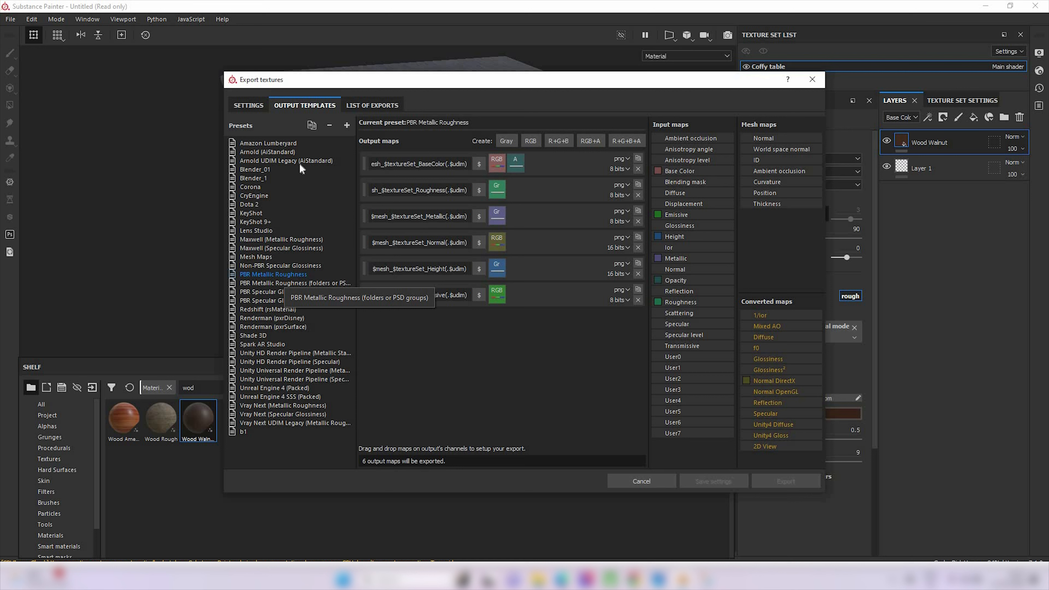
{"action": "left_click", "coordinate": [313, 128]}
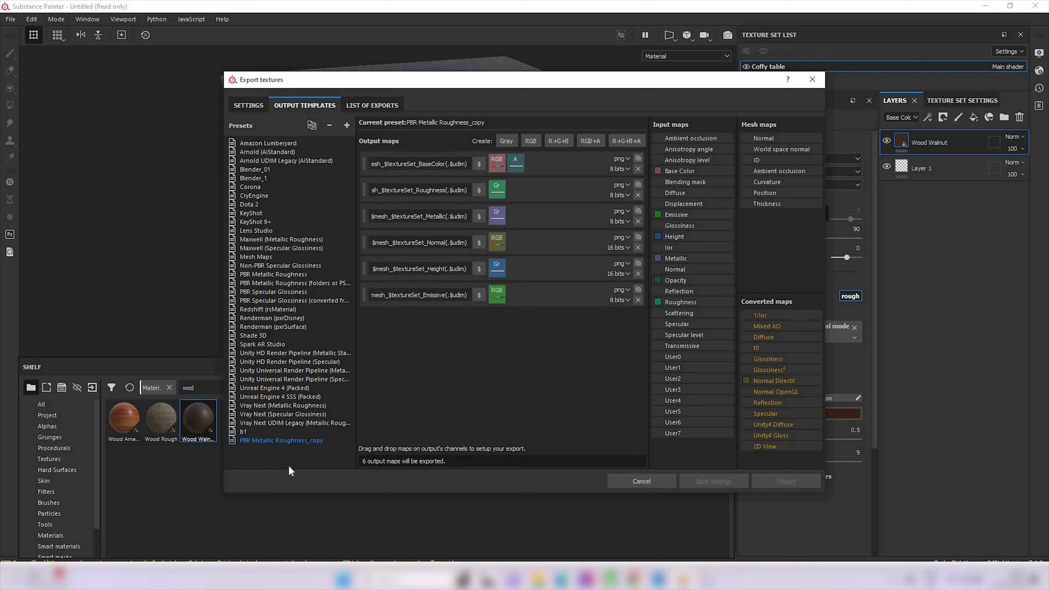
{"action": "right_click", "coordinate": [292, 442]}
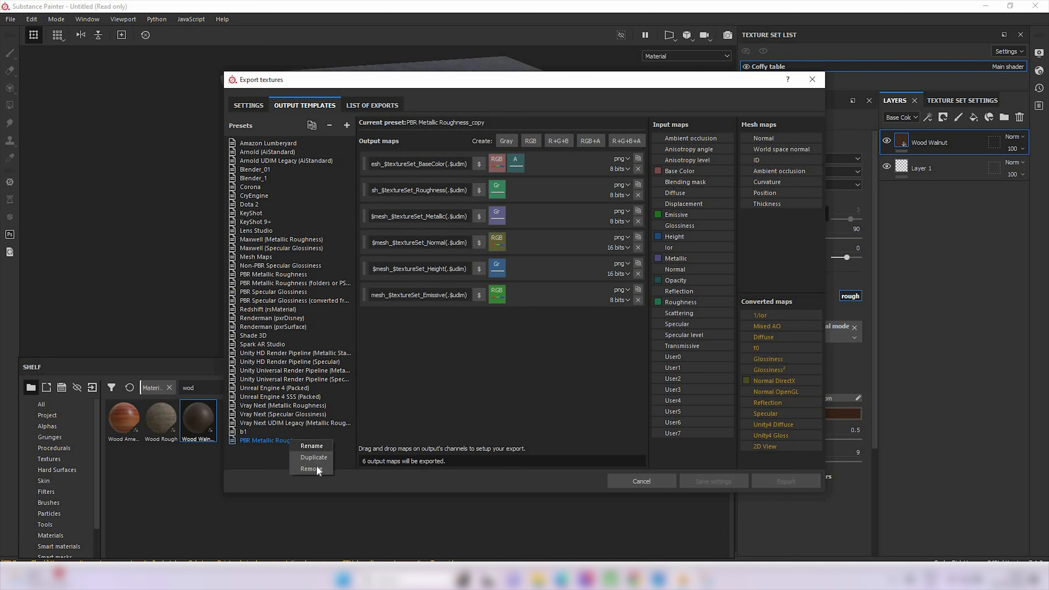
{"action": "left_click", "coordinate": [313, 446]}
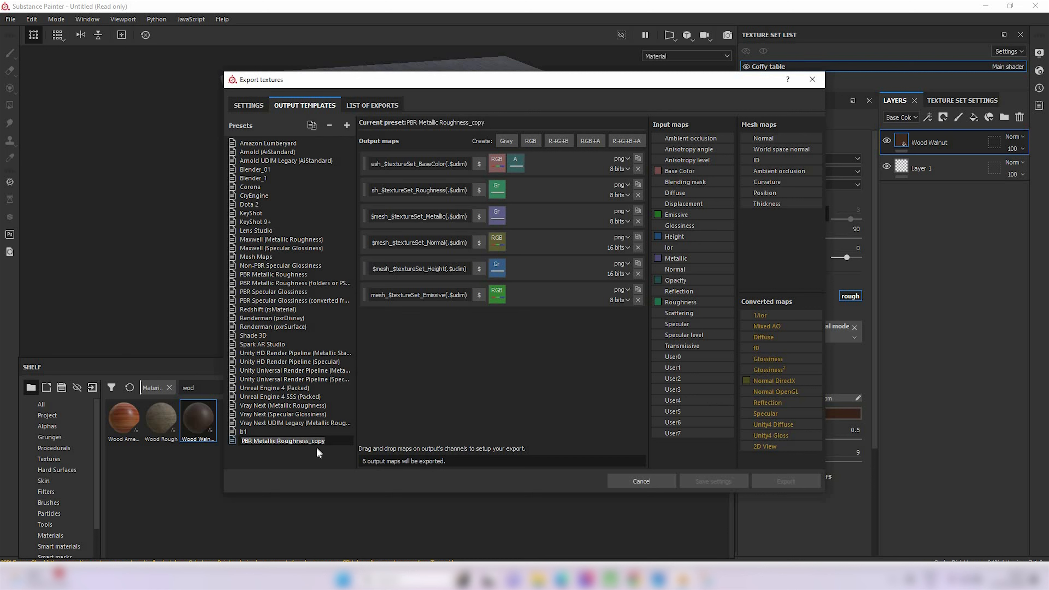
{"action": "type", "text": "Blender_02"}
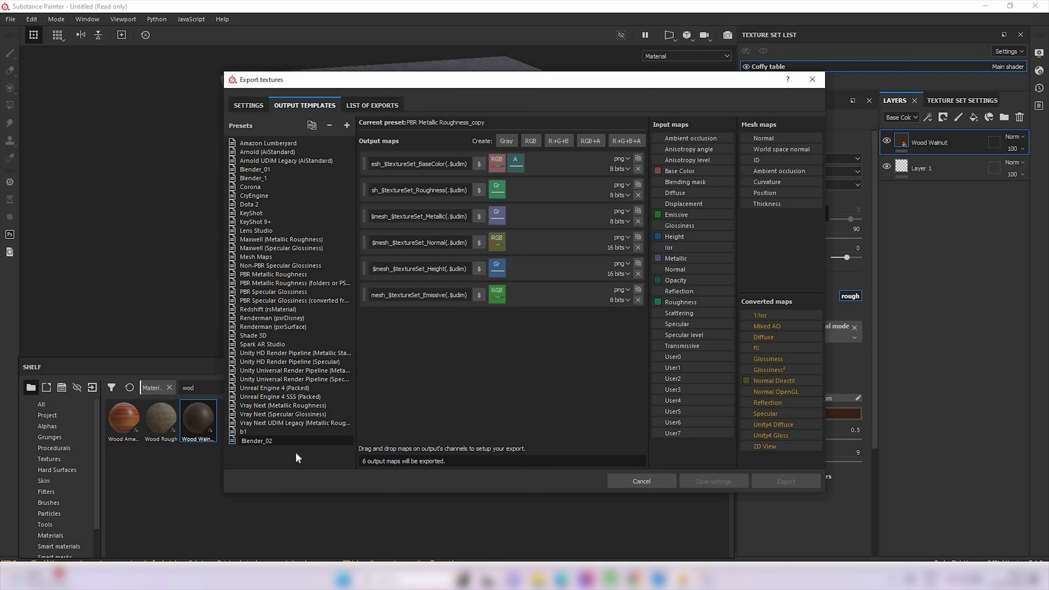
{"action": "key", "text": "Return"}
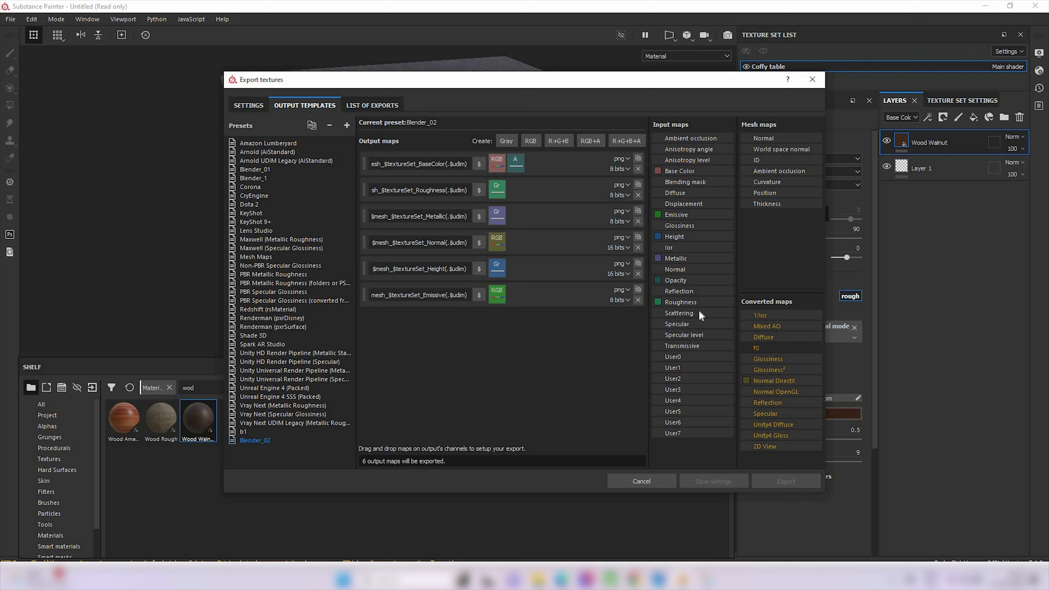
Remove the Emissive and Height output maps from the Blender_02 template
{"action": "left_click", "coordinate": [638, 300]}
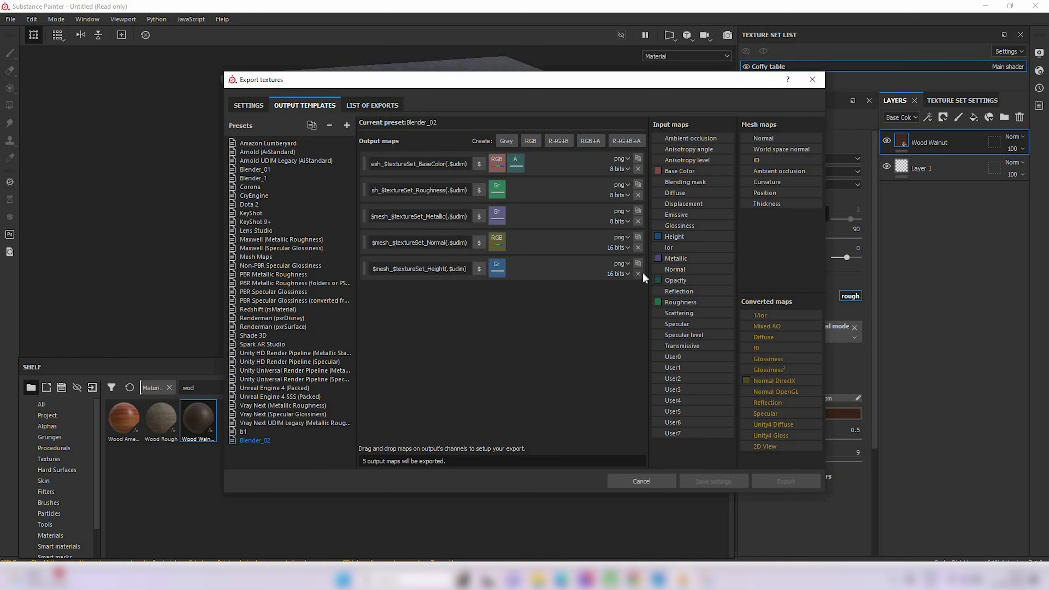
{"action": "left_click", "coordinate": [638, 273]}
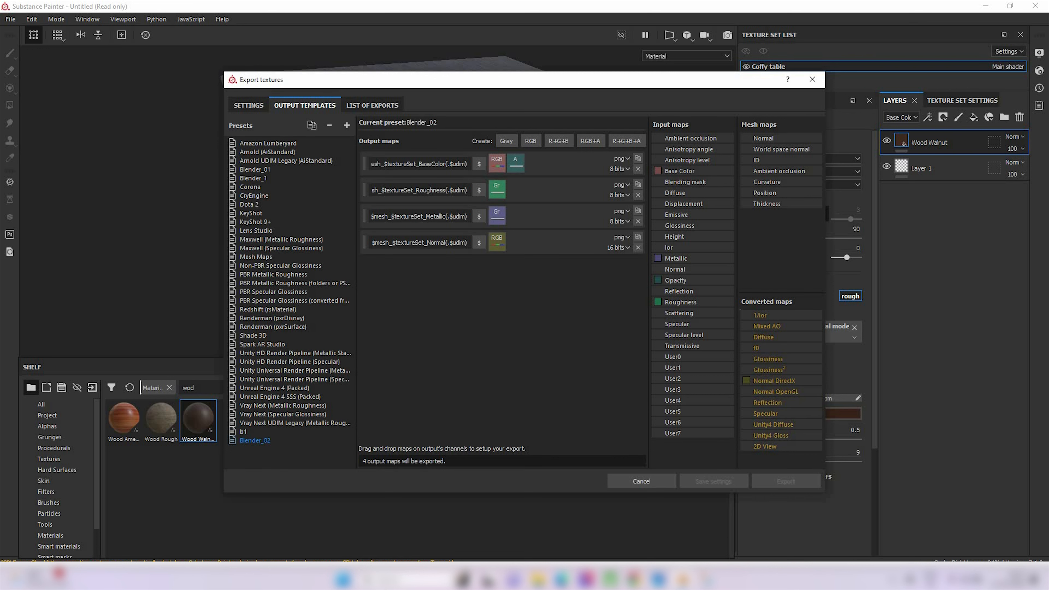
Assign the converted Normal OpenGL map to the Normal output's RGB channels and select Blender_02 as the export's output template
{"action": "left_click_drag", "start_coordinate": [776, 392], "coordinate": [496, 244]}
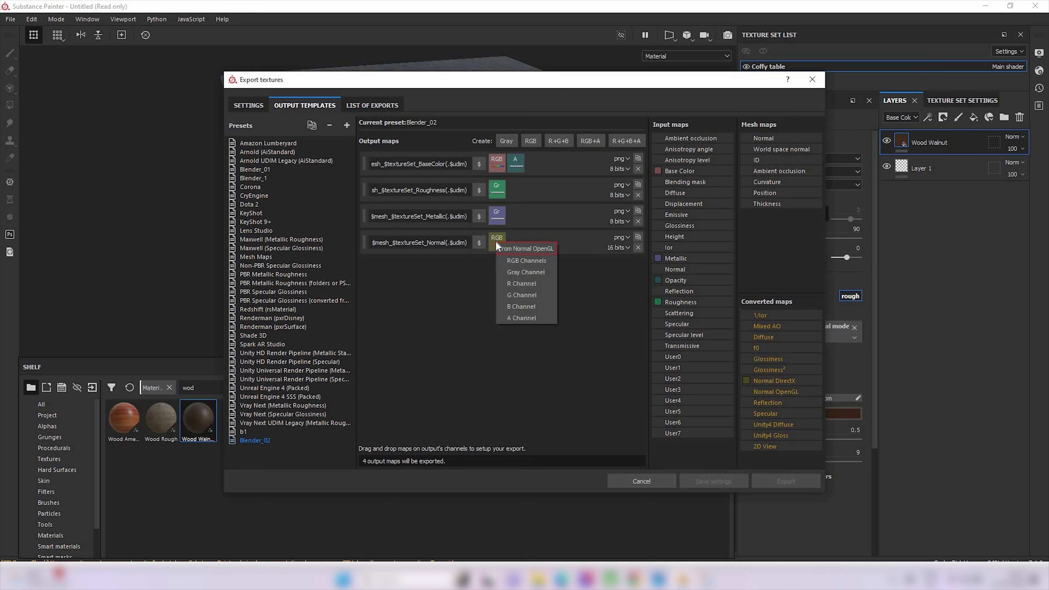
{"action": "left_click", "coordinate": [526, 260]}
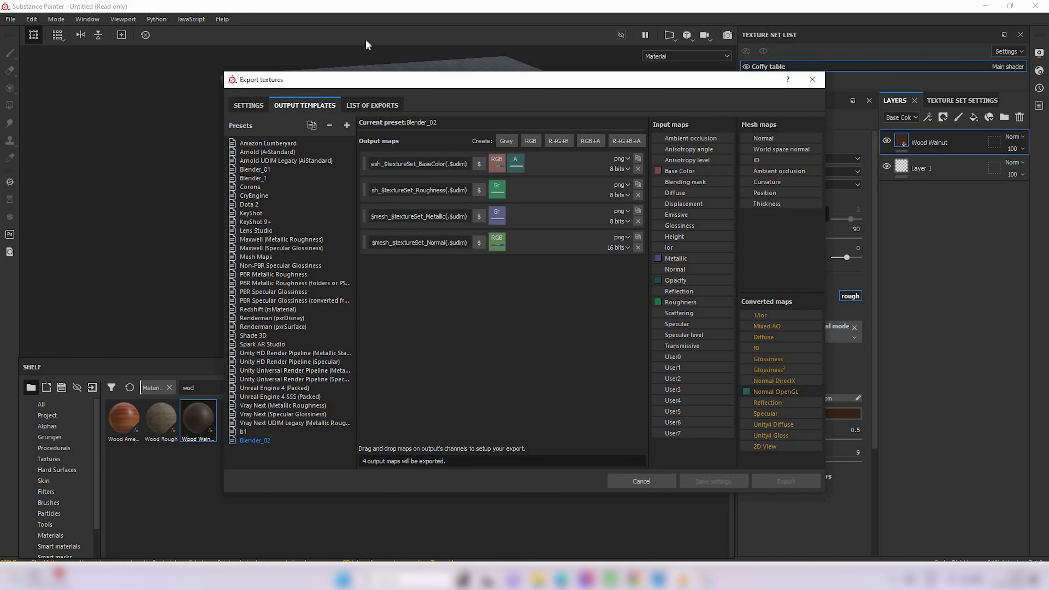
{"action": "left_click", "coordinate": [246, 107]}
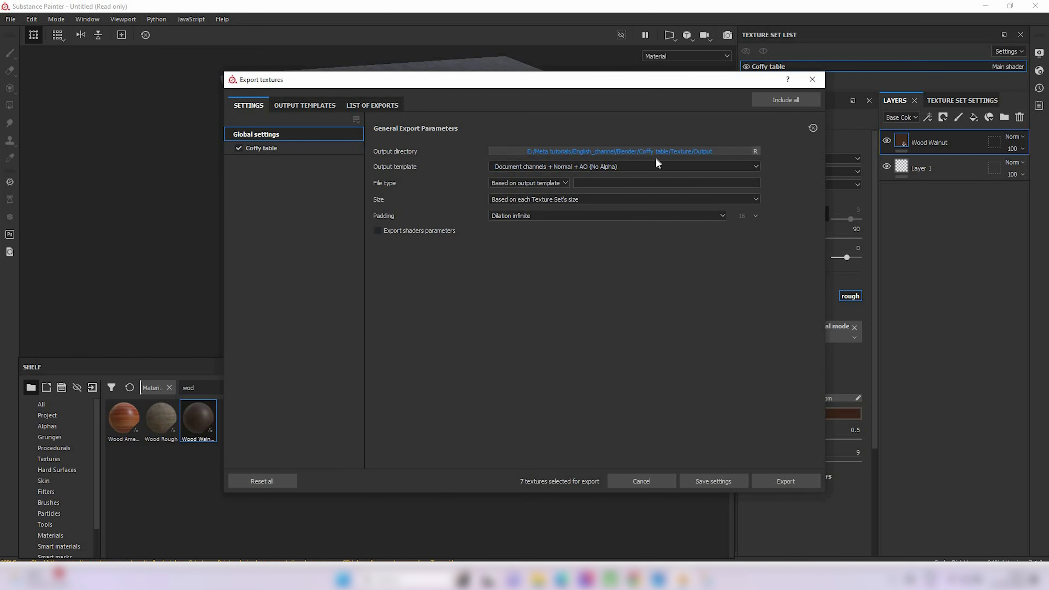
{"action": "left_click", "coordinate": [680, 166]}
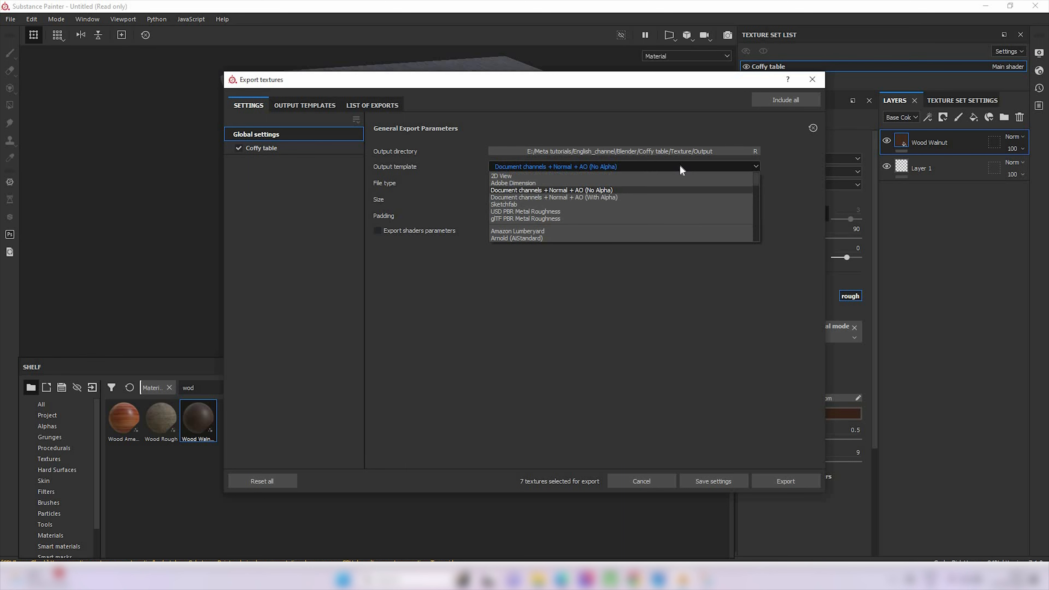
{"action": "scroll", "coordinate": [578, 200], "scroll_direction": "down", "scroll_amount": 2}
{"action": "scroll", "coordinate": [579, 200], "scroll_direction": "down", "scroll_amount": 5}
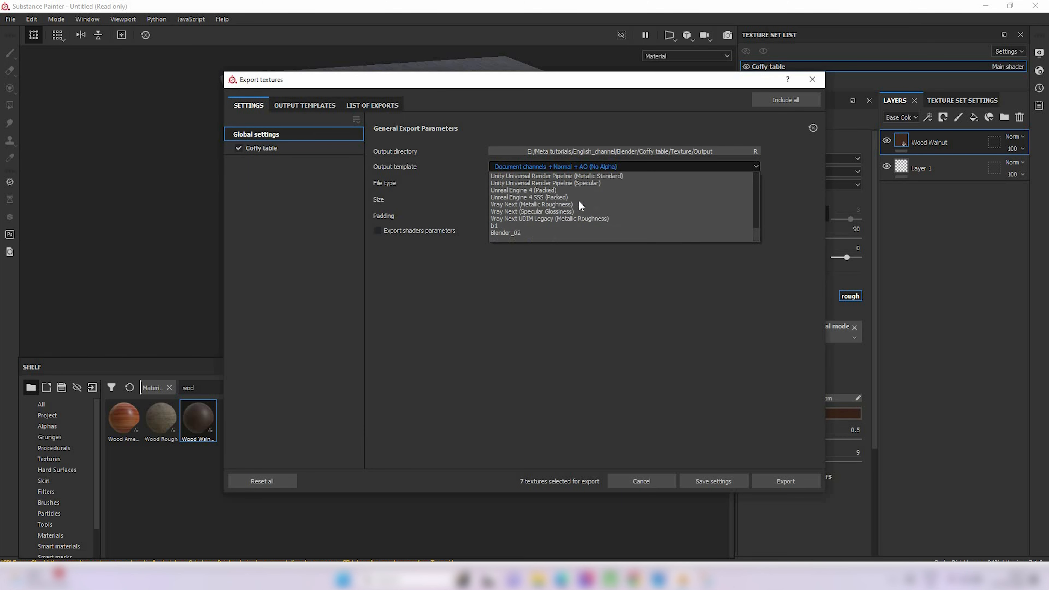
{"action": "left_click", "coordinate": [515, 236]}
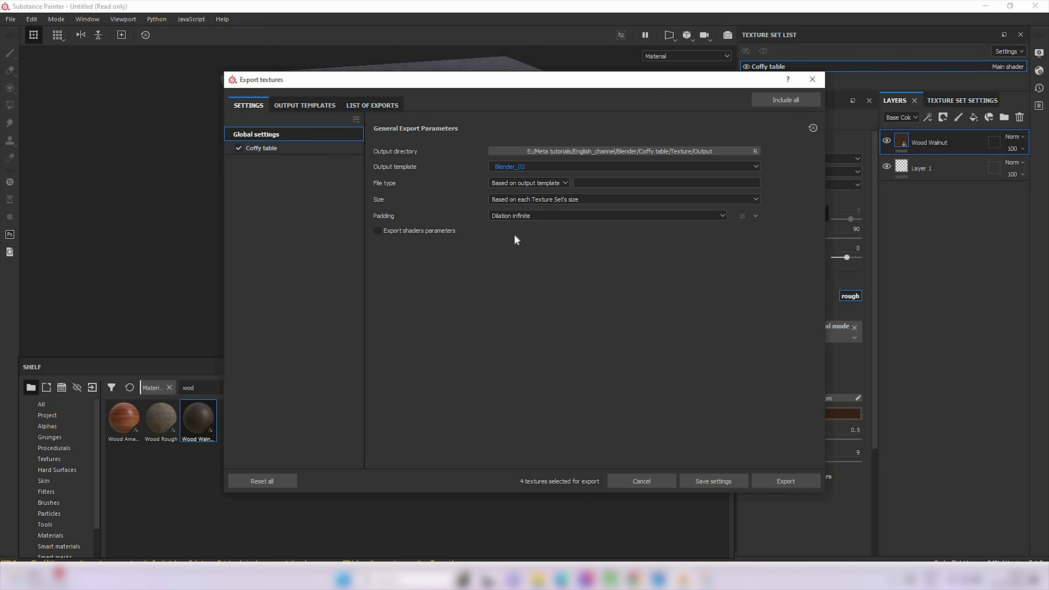
Set the export file type to png and export the coffee table's textures
{"action": "left_click", "coordinate": [540, 181]}
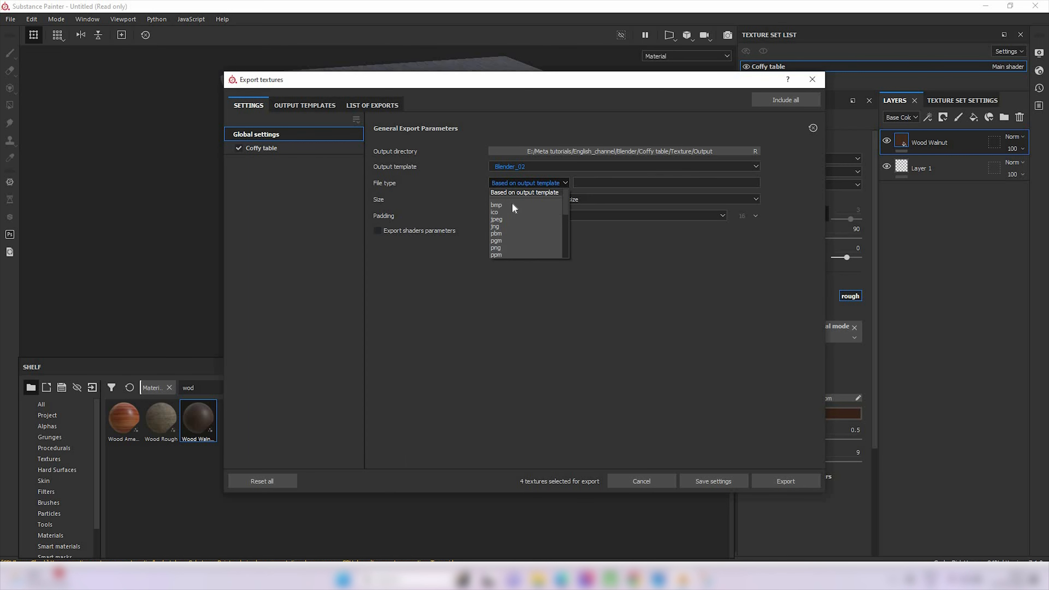
{"action": "left_click", "coordinate": [506, 248]}
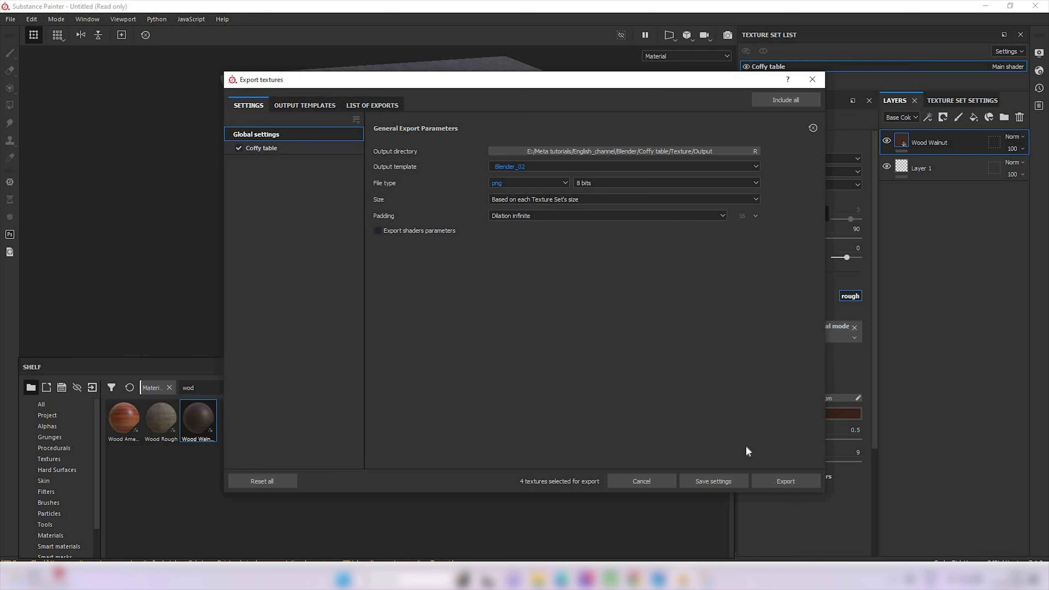
{"action": "left_click", "coordinate": [801, 486]}
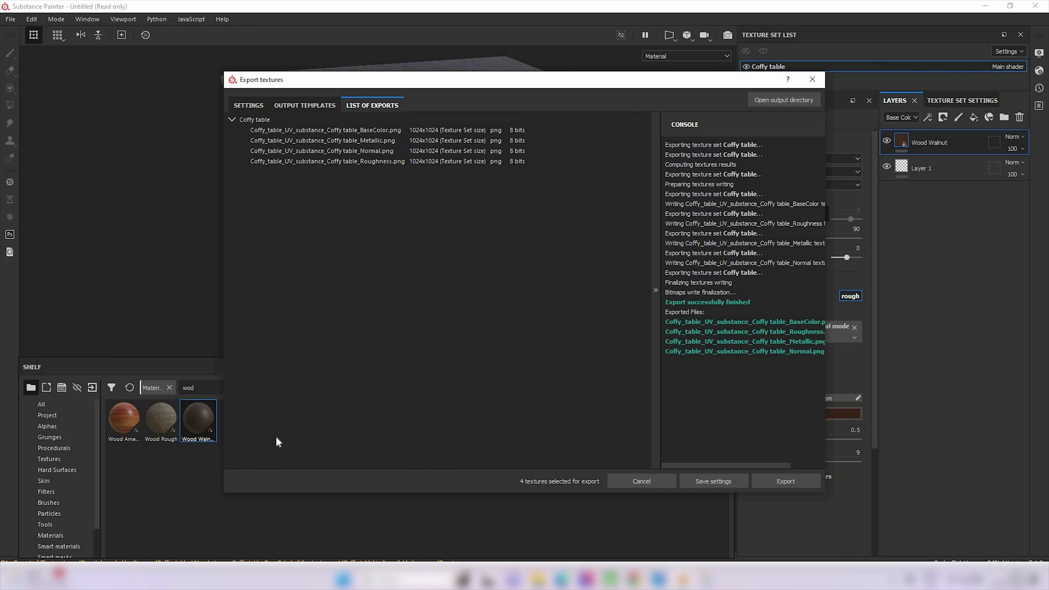
Switch to the Output folder in File Explorer and show the exported texture maps as extra large thumbnails
{"action": "left_click", "coordinate": [223, 578]}
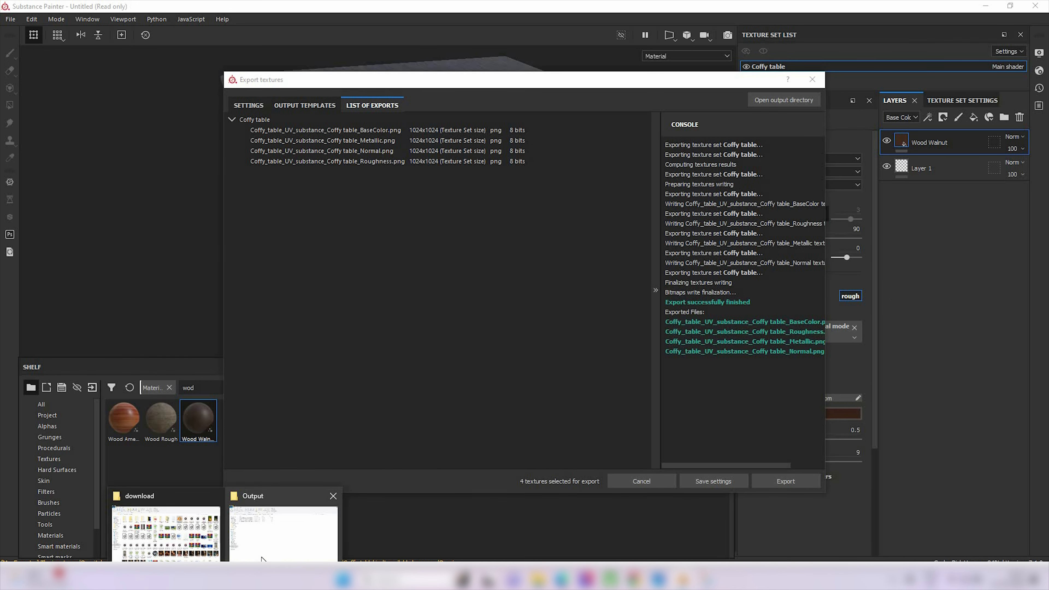
{"action": "left_click", "coordinate": [284, 533]}
{"action": "right_click", "coordinate": [227, 254]}
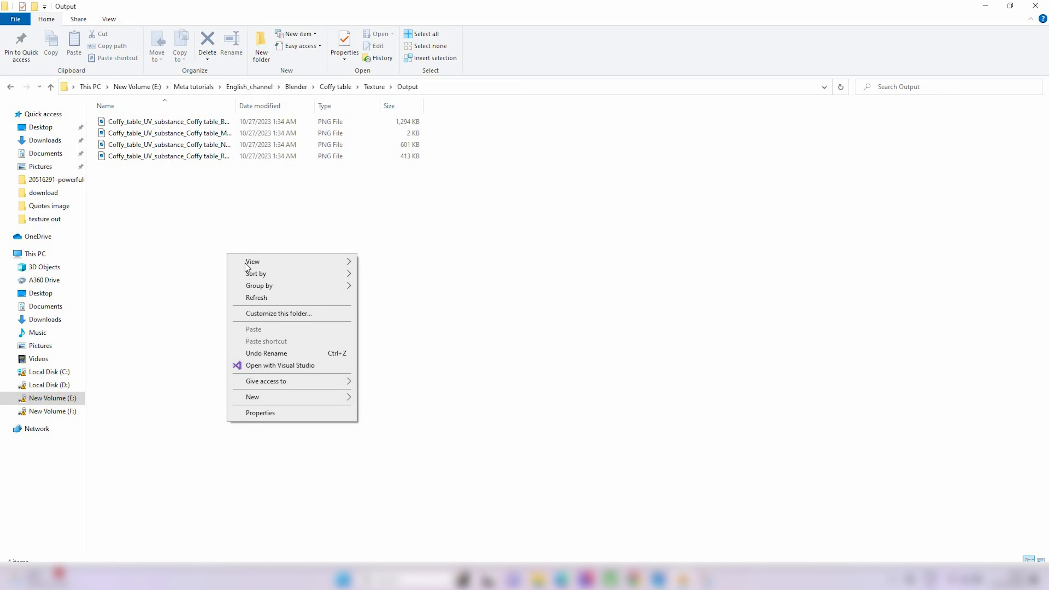
{"action": "mouse_move", "coordinate": [298, 261]}
{"action": "left_click", "coordinate": [409, 263]}
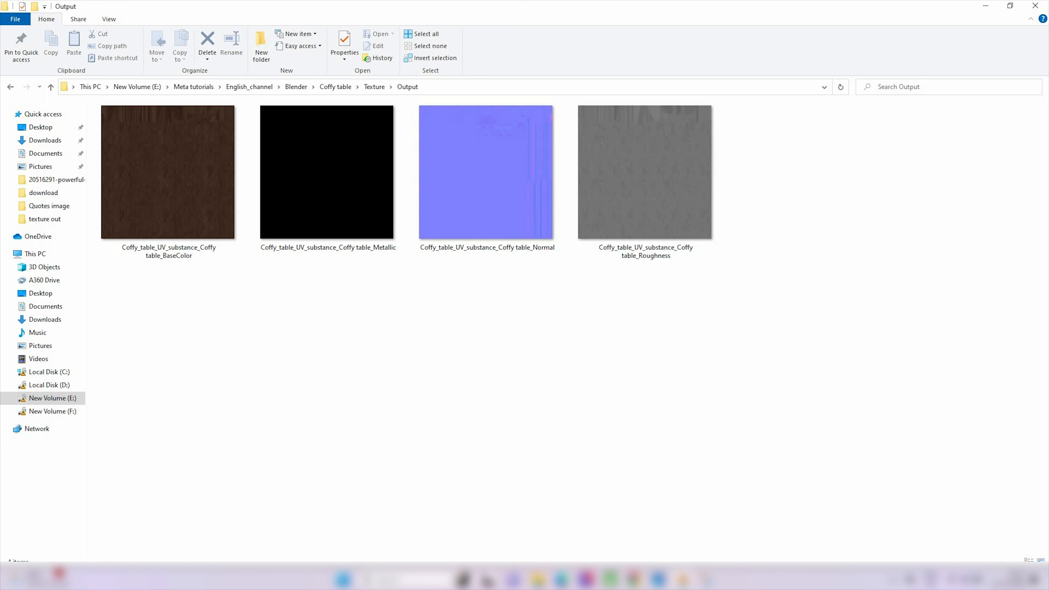
Switch to Blender, set the viewport to solid shading and turn off the Face Orientation overlay
{"action": "left_click", "coordinate": [684, 580]}
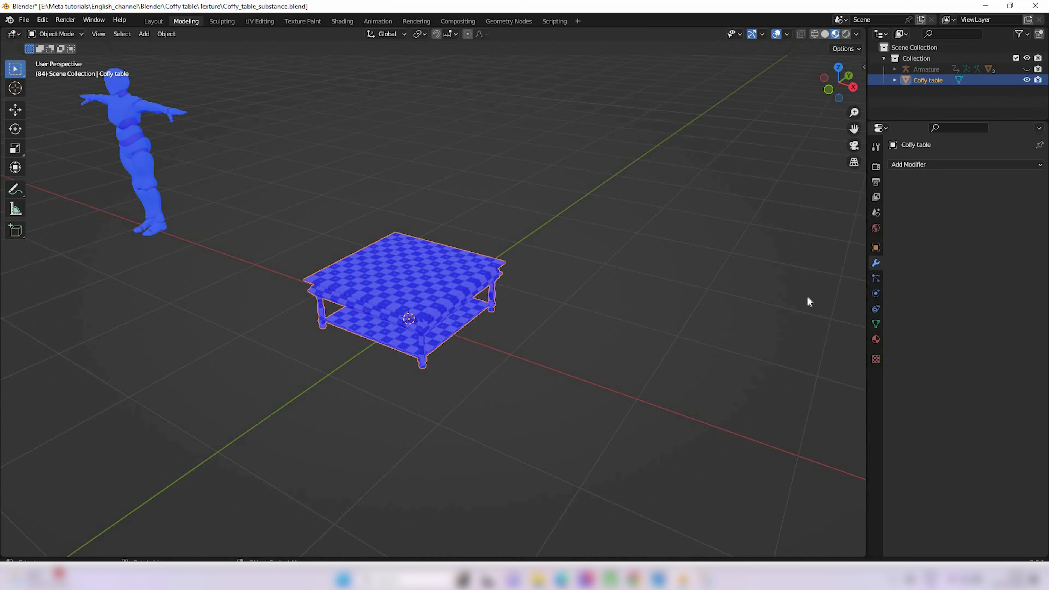
{"action": "left_click", "coordinate": [824, 35]}
{"action": "left_click", "coordinate": [788, 34]}
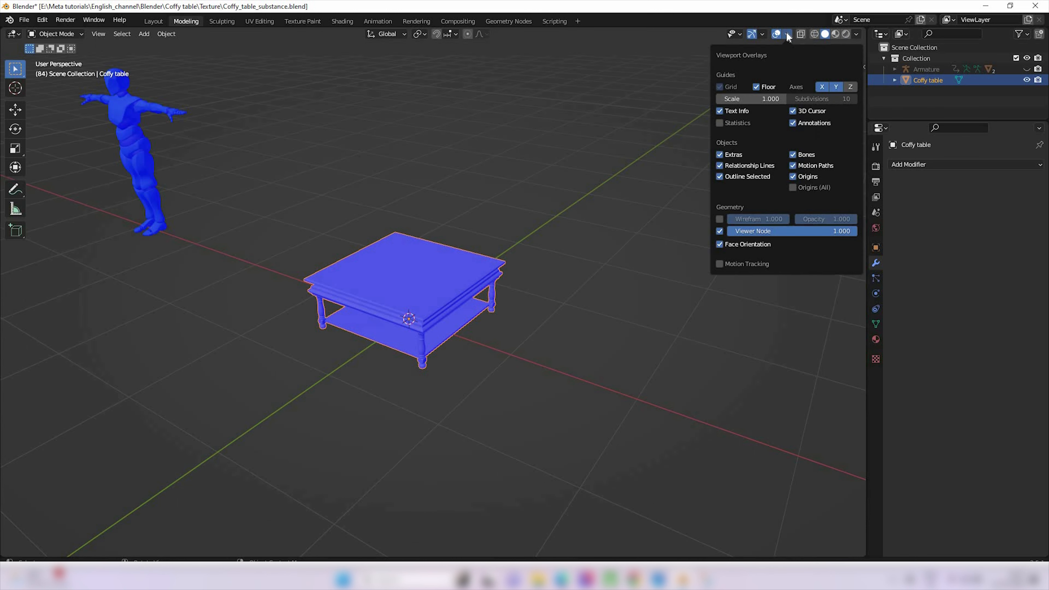
{"action": "left_click", "coordinate": [722, 246]}
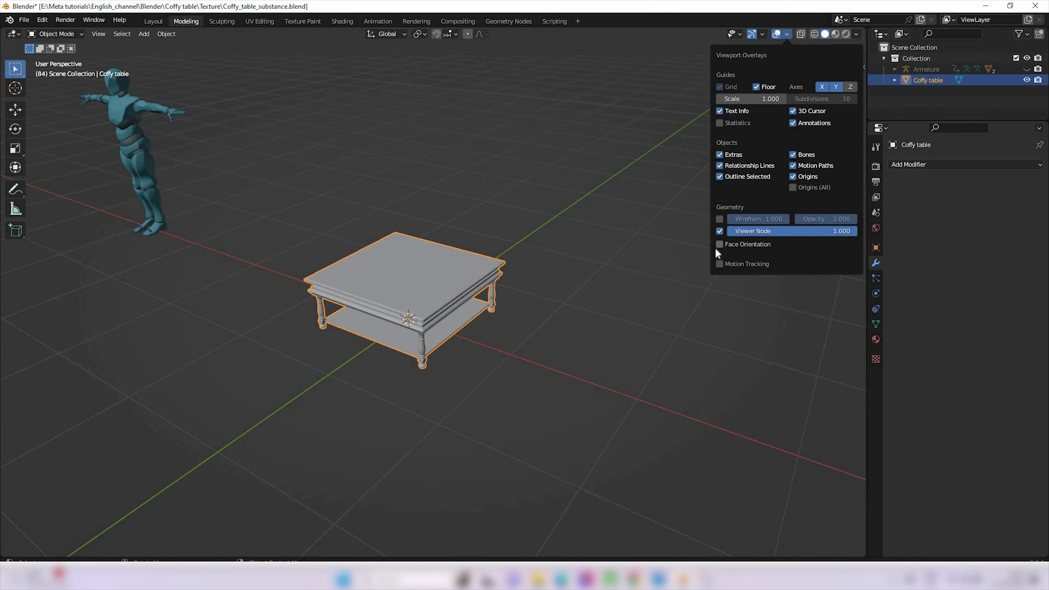
{"action": "middle_click_drag", "start_coordinate": [707, 243], "coordinate": [706, 238]}
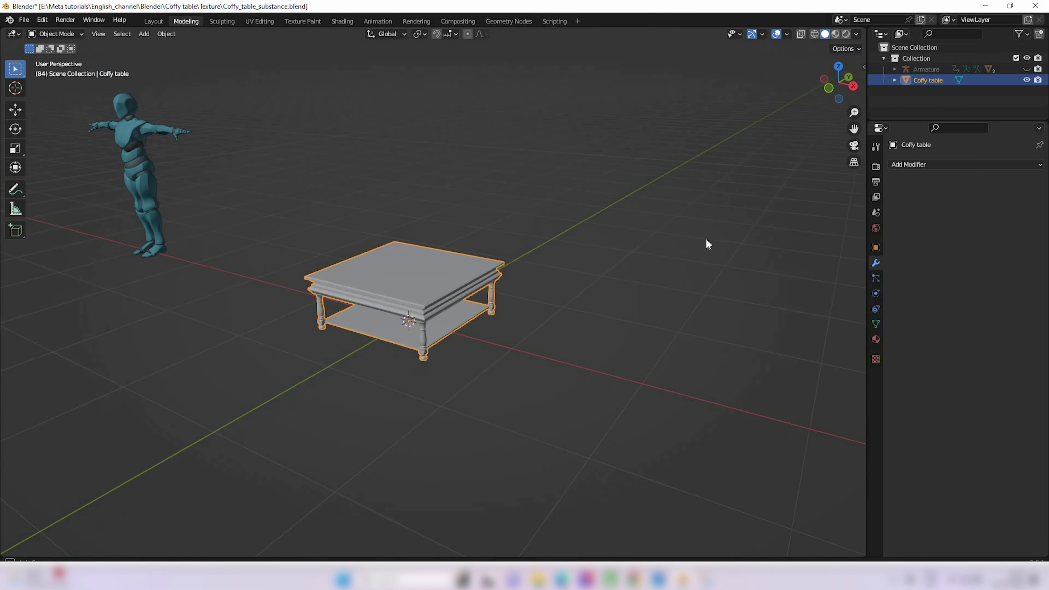
Search the add-ons in the preferences for "node" to check whether Node Wrangler is enabled
{"action": "left_click", "coordinate": [25, 20]}
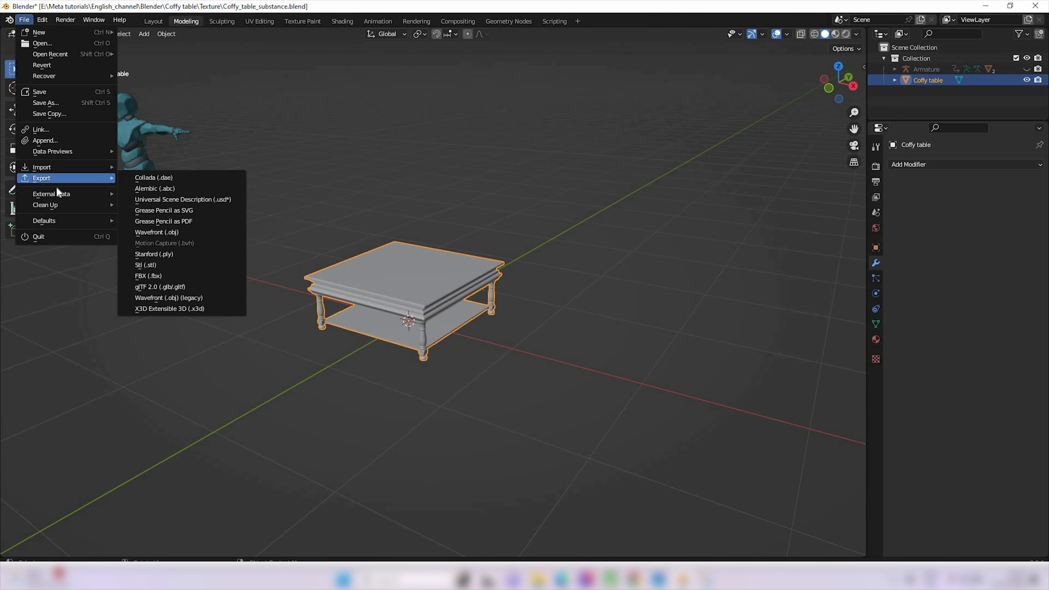
{"action": "mouse_move", "coordinate": [35, 30]}
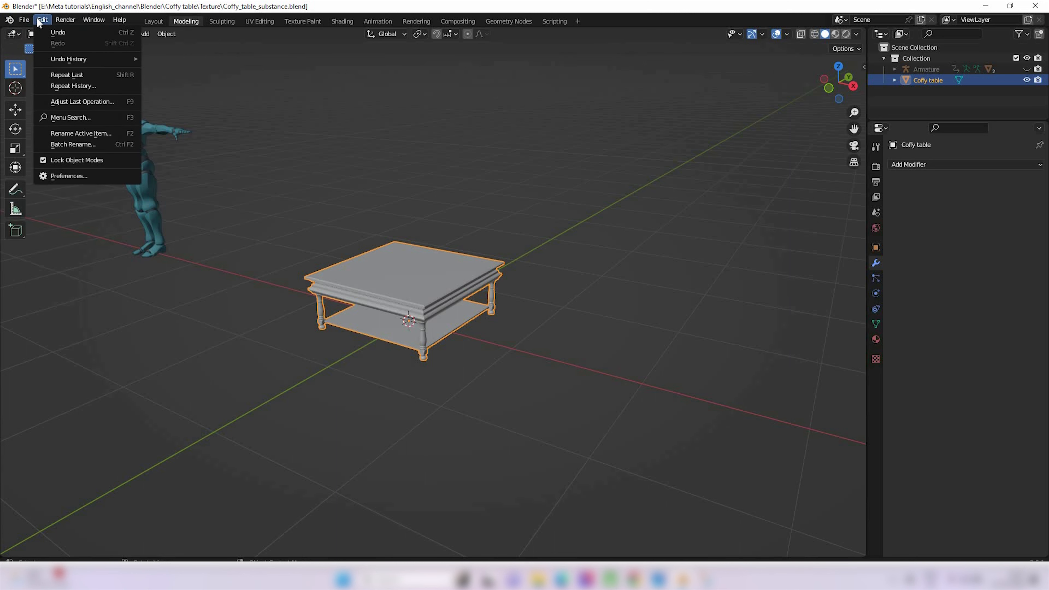
{"action": "left_click", "coordinate": [76, 175]}
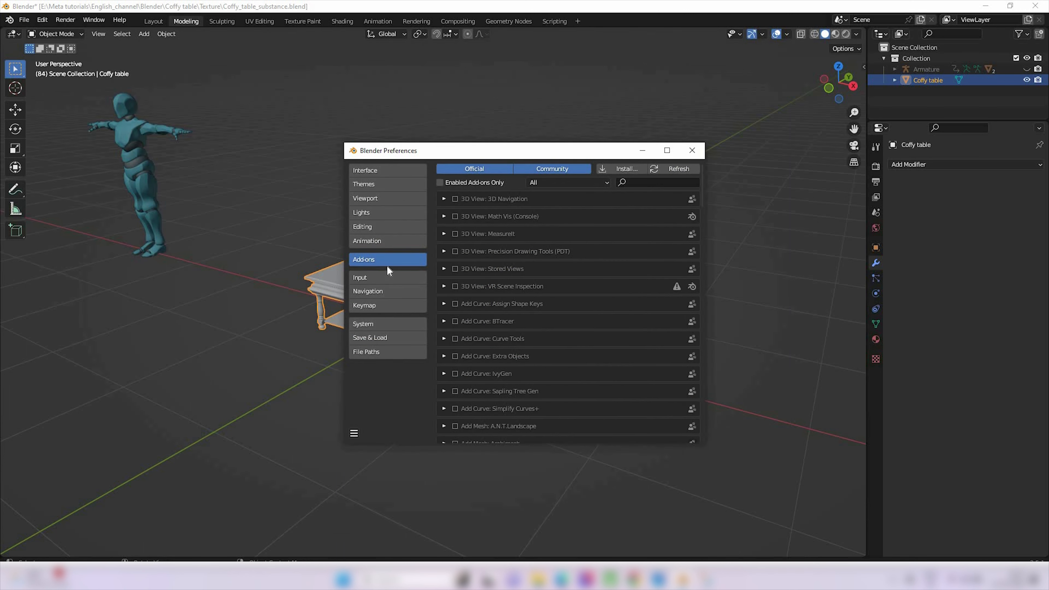
{"action": "left_click", "coordinate": [639, 181]}
{"action": "type", "text": "node"}
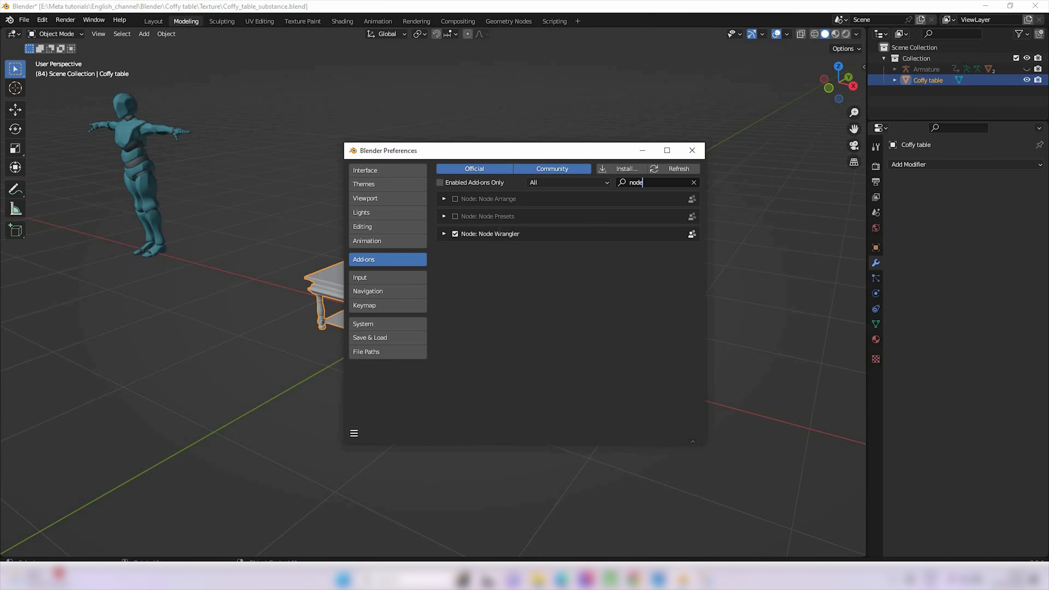
{"action": "left_click", "coordinate": [692, 151]}
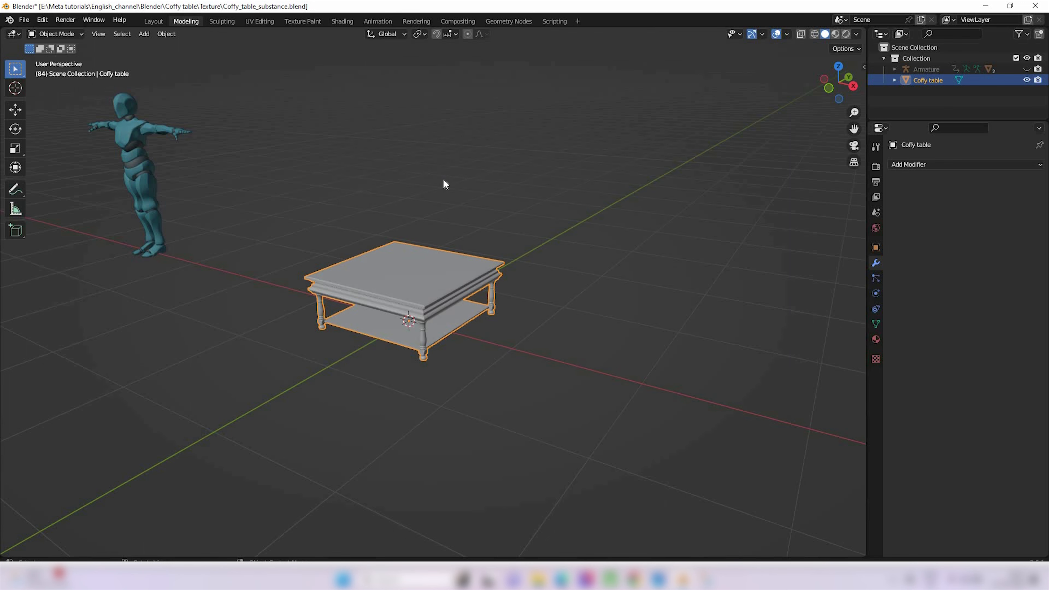
In the Shading workspace, delete the image texture node feeding the Base Color of the Coffy table material
{"action": "left_click", "coordinate": [346, 21]}
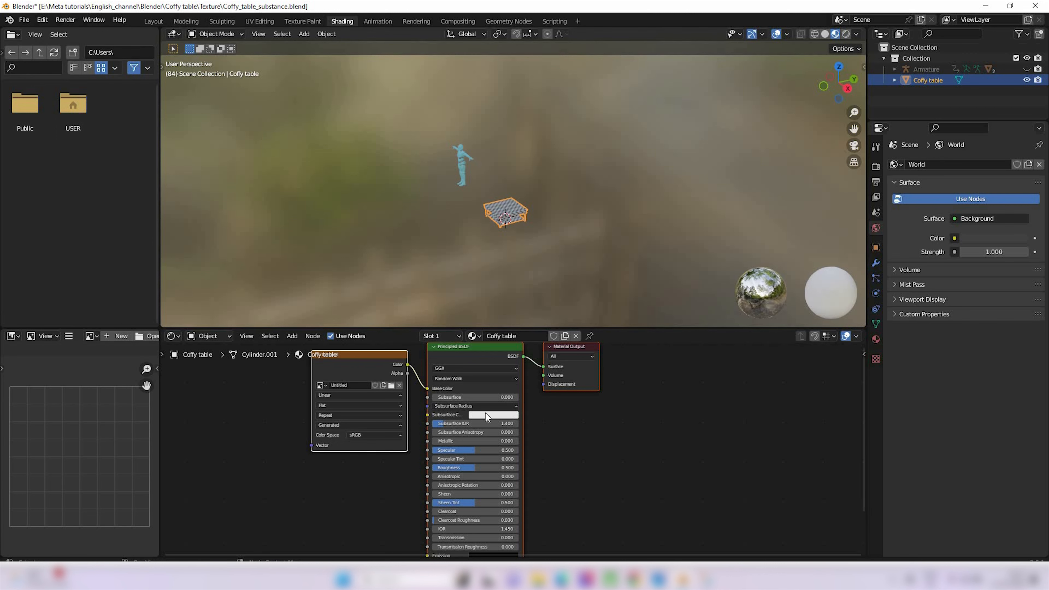
{"action": "scroll", "coordinate": [486, 413], "scroll_direction": "down", "scroll_amount": 2}
{"action": "scroll", "coordinate": [473, 419], "scroll_direction": "up", "scroll_amount": 3}
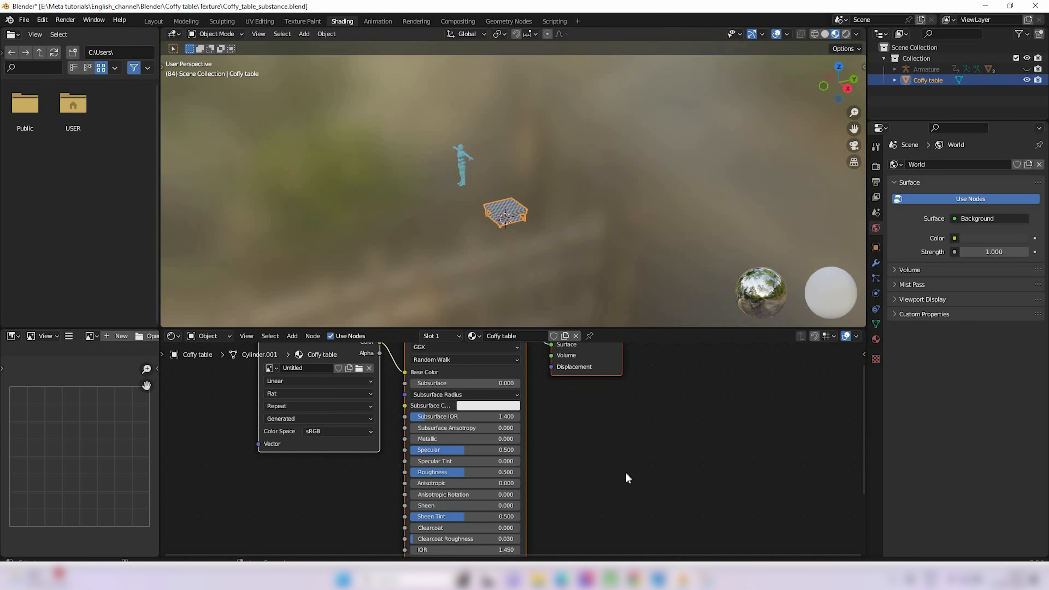
{"action": "scroll", "coordinate": [516, 438], "scroll_direction": "down", "scroll_amount": 1}
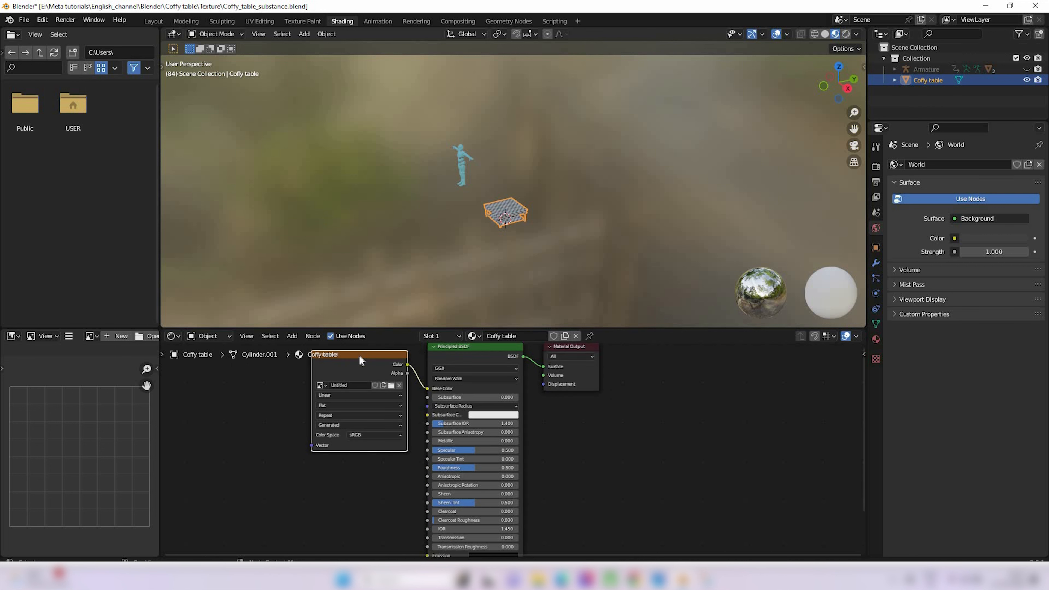
{"action": "key", "text": "Delete"}
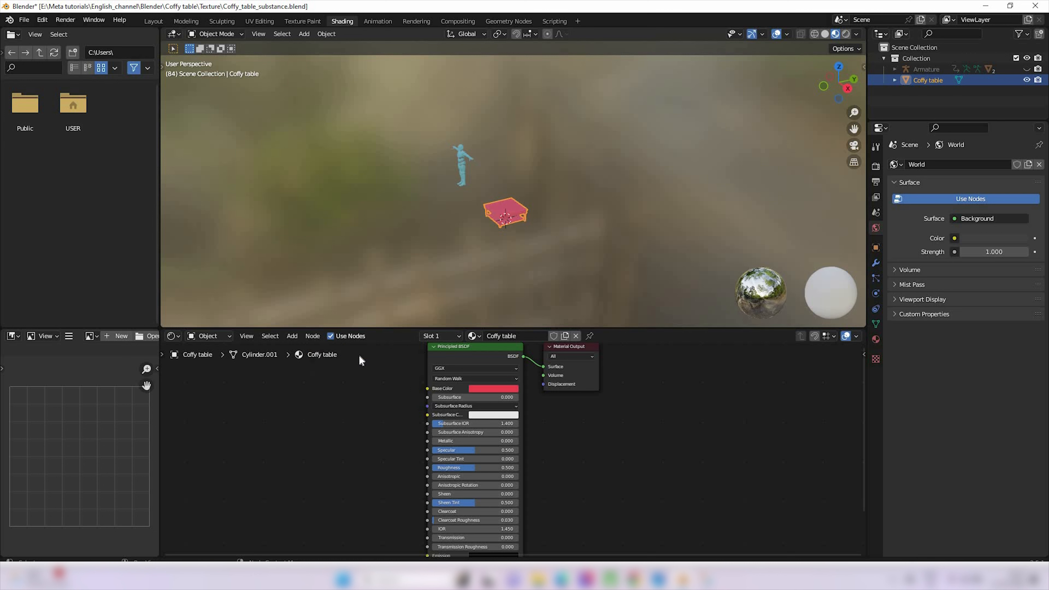
Run Principled Texture Setup on the Principled BSDF with the BaseColor, Metallic, Normal and Roughness images from the Output folder
{"action": "left_click", "coordinate": [476, 346]}
{"action": "key", "text": "ctrl+shift+t"}
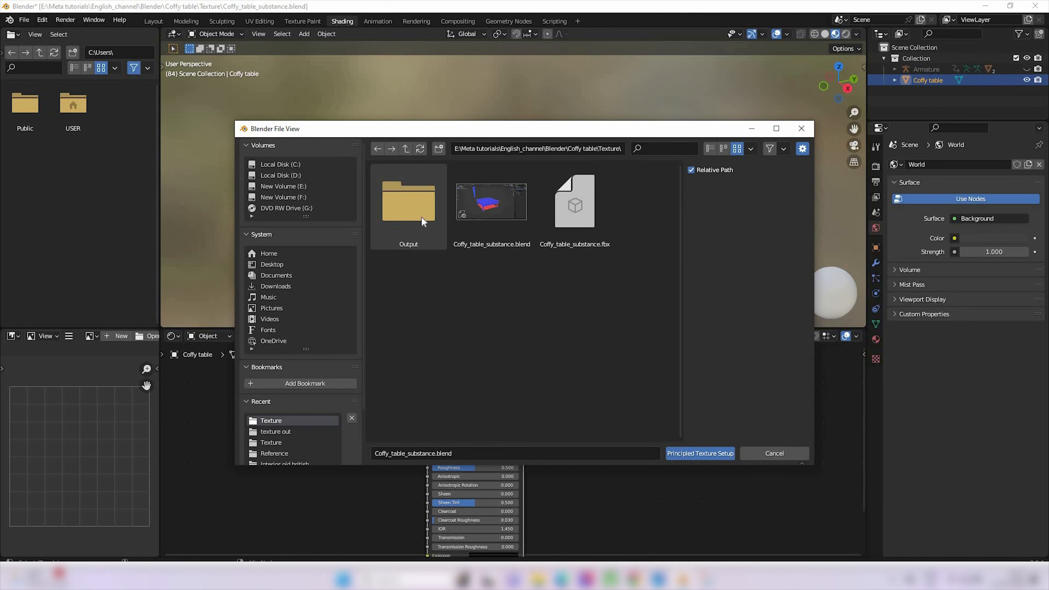
{"action": "double_click", "coordinate": [421, 216]}
{"action": "left_click", "coordinate": [422, 217]}
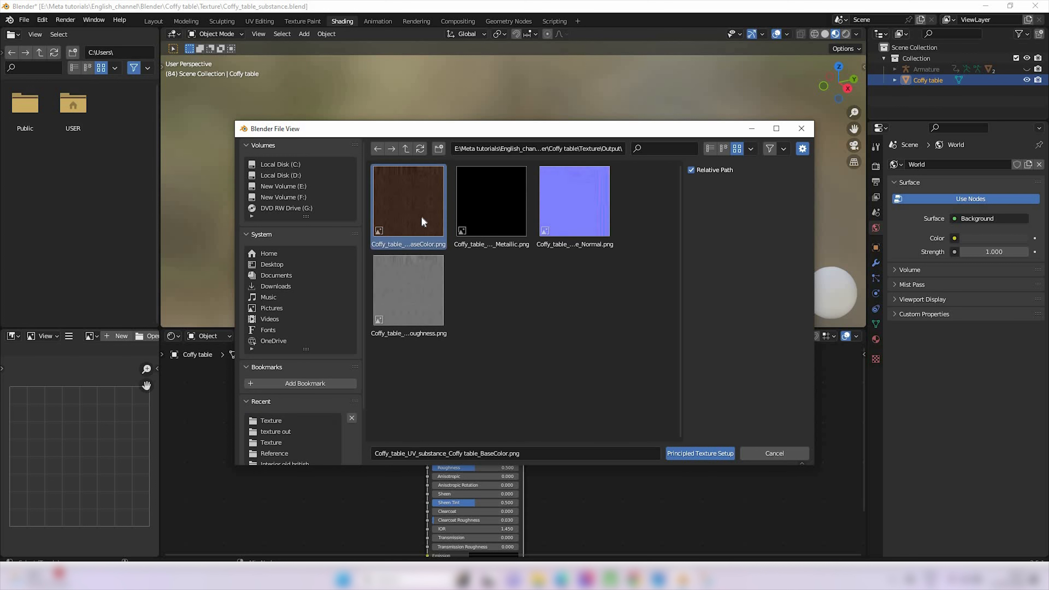
{"action": "left_click", "coordinate": [410, 313], "text": "shift"}
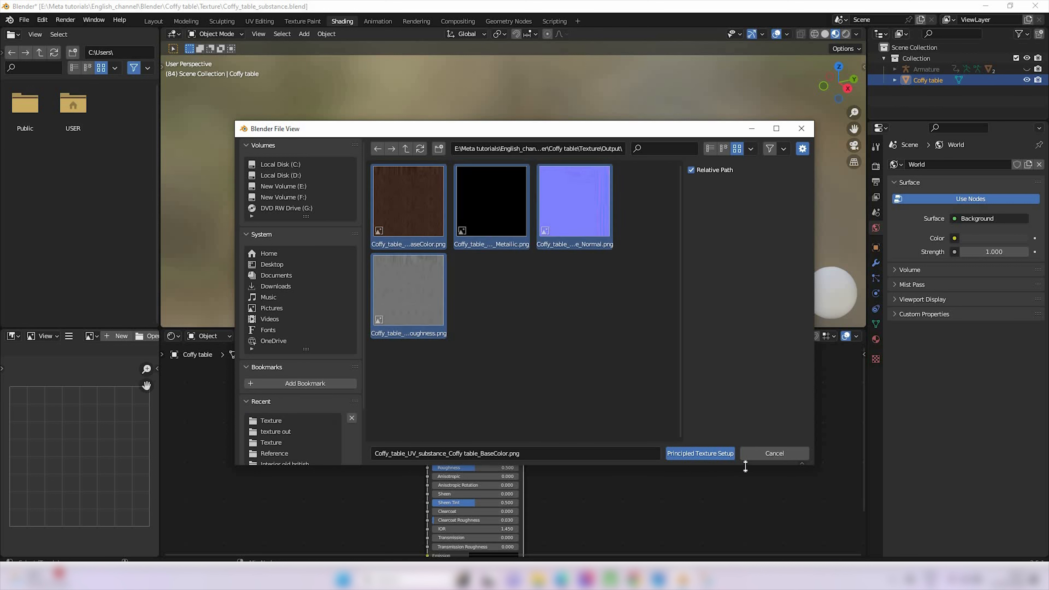
{"action": "left_click", "coordinate": [714, 455]}
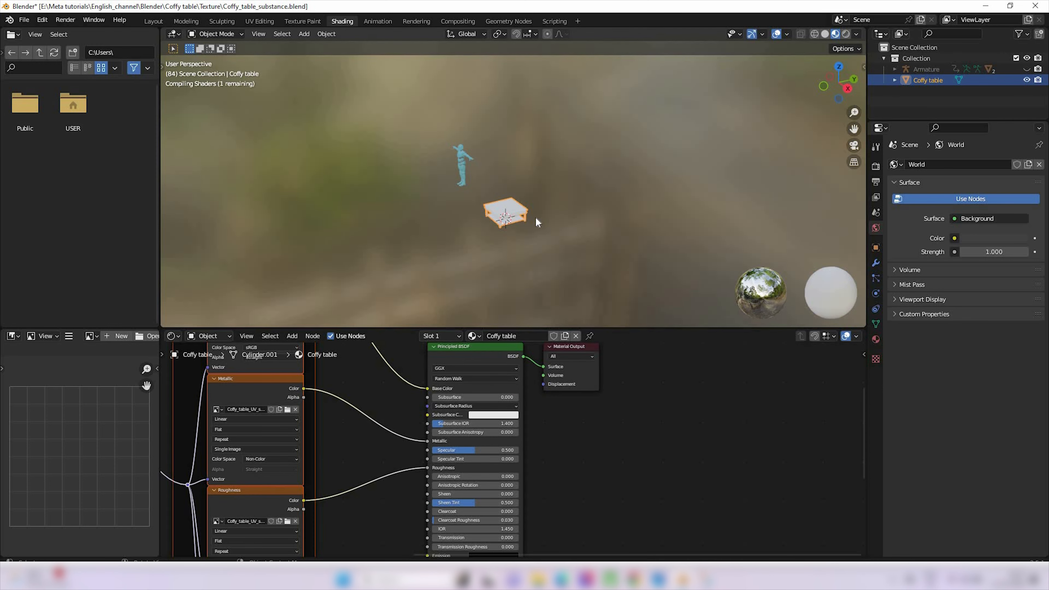
Examine the textured coffee table up close from several angles in the viewport
{"action": "scroll", "coordinate": [537, 225], "scroll_direction": "up", "scroll_amount": 5}
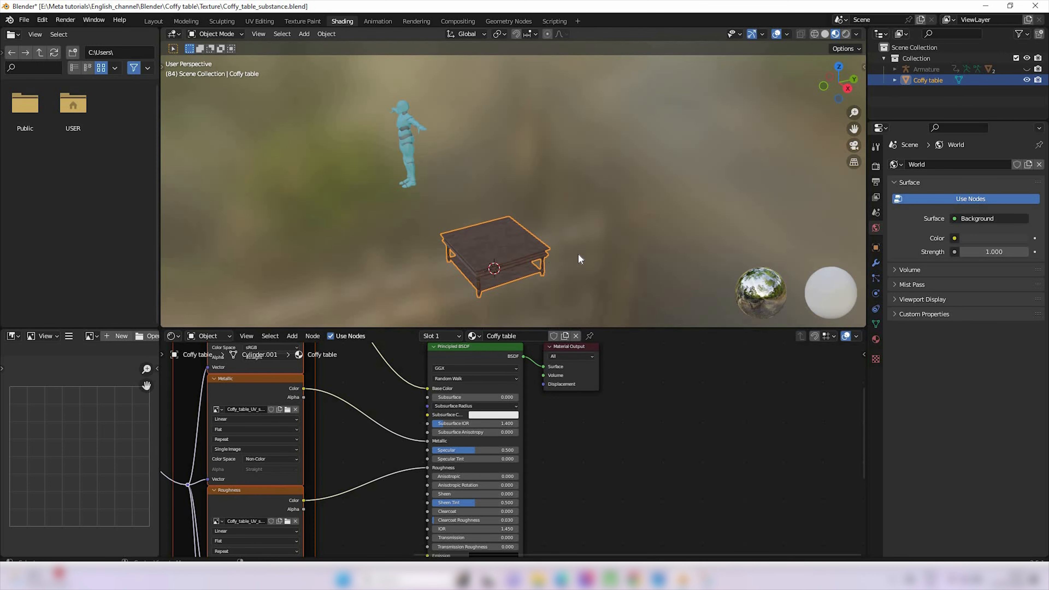
{"action": "left_click_drag", "start_coordinate": [578, 254], "coordinate": [621, 178], "text": "alt"}
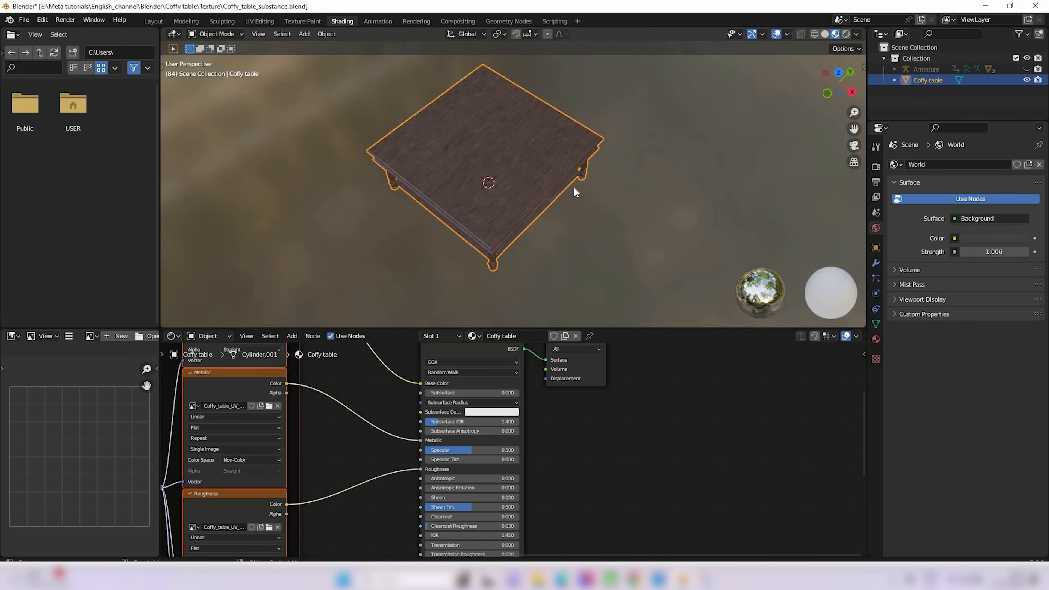
{"action": "middle_click_drag", "start_coordinate": [573, 192], "coordinate": [534, 278]}
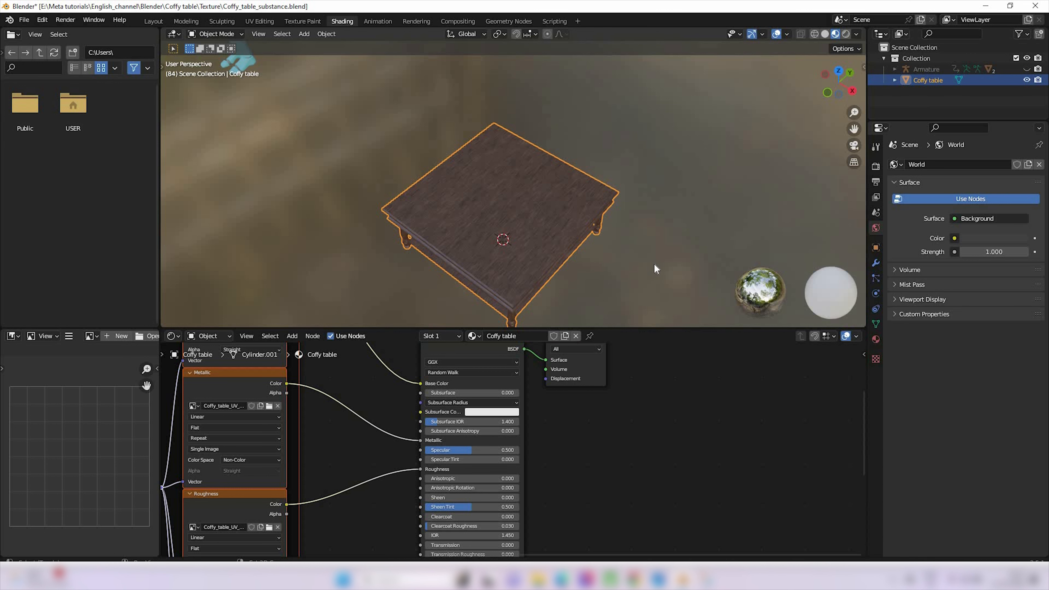
{"action": "middle_click_drag", "start_coordinate": [655, 265], "coordinate": [643, 251], "text": "shift"}
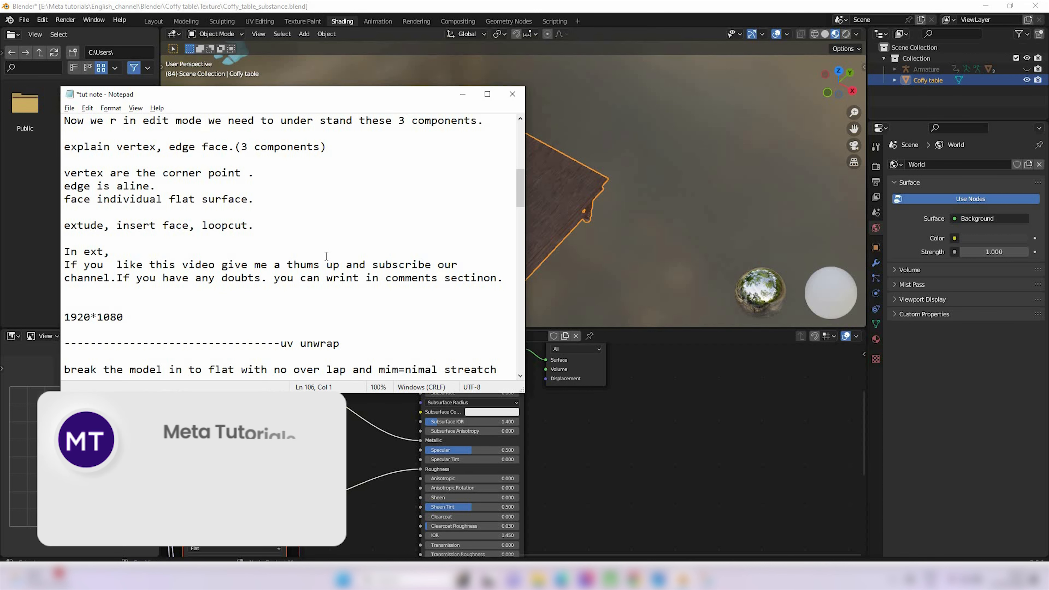